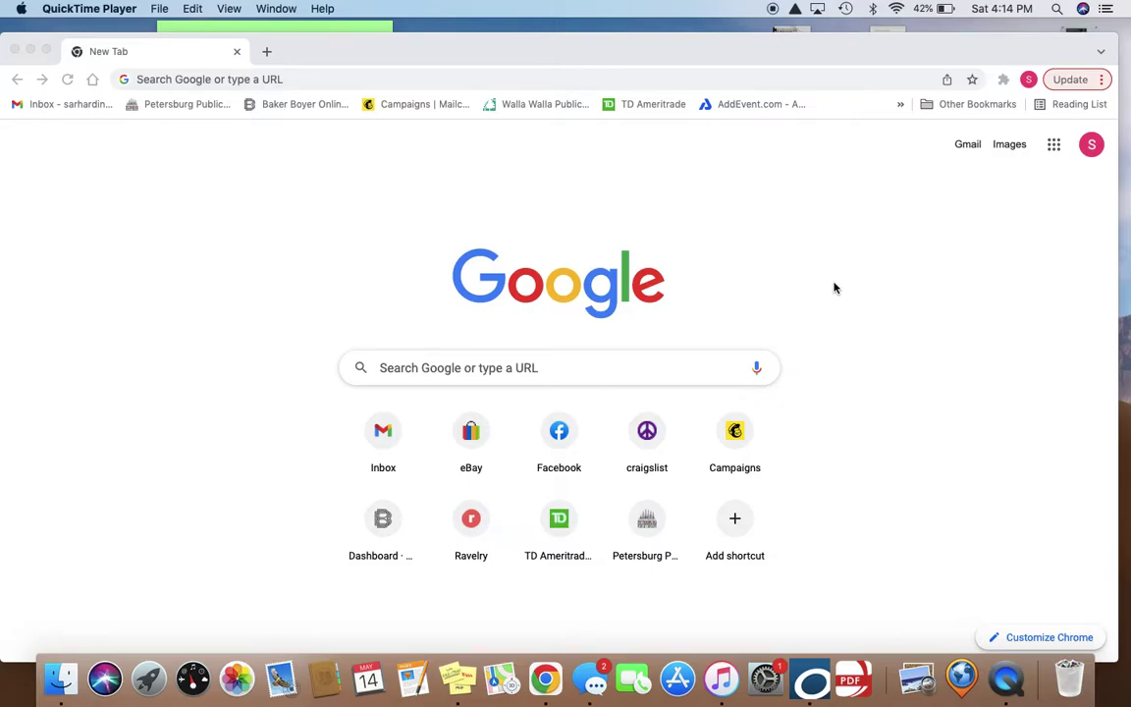
# Load AAUW.org in Chrome and open the member login page in a new tab.
pyautogui.click(299, 78)
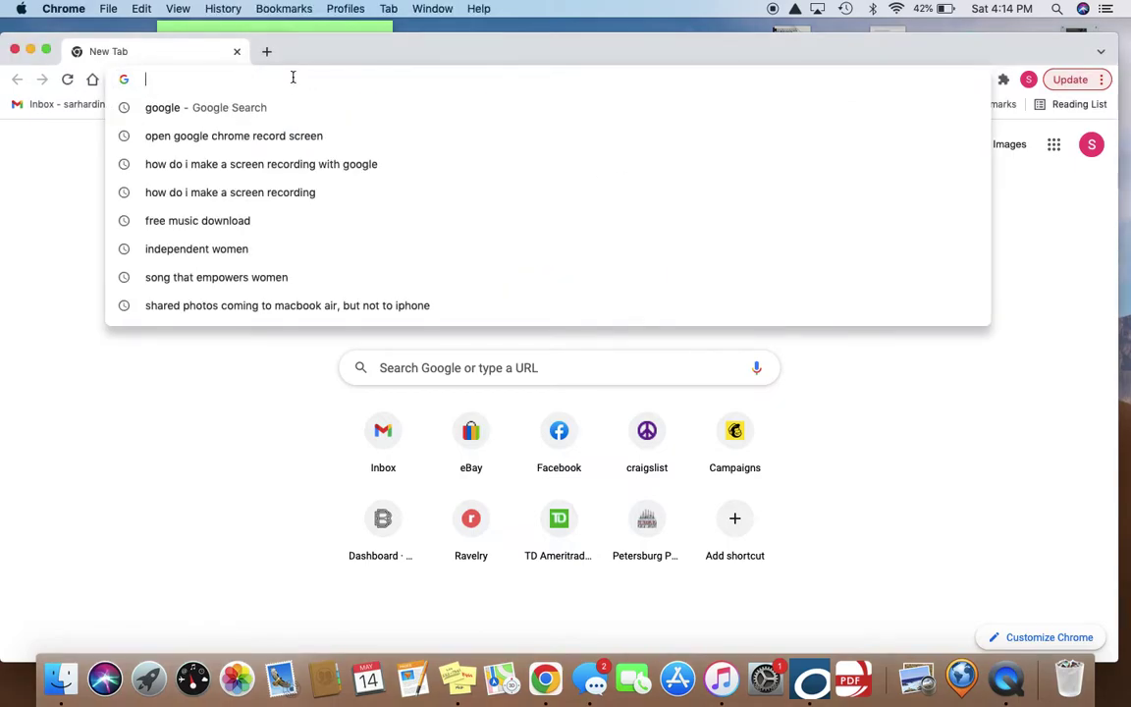
pyautogui.write('AAUW.or')
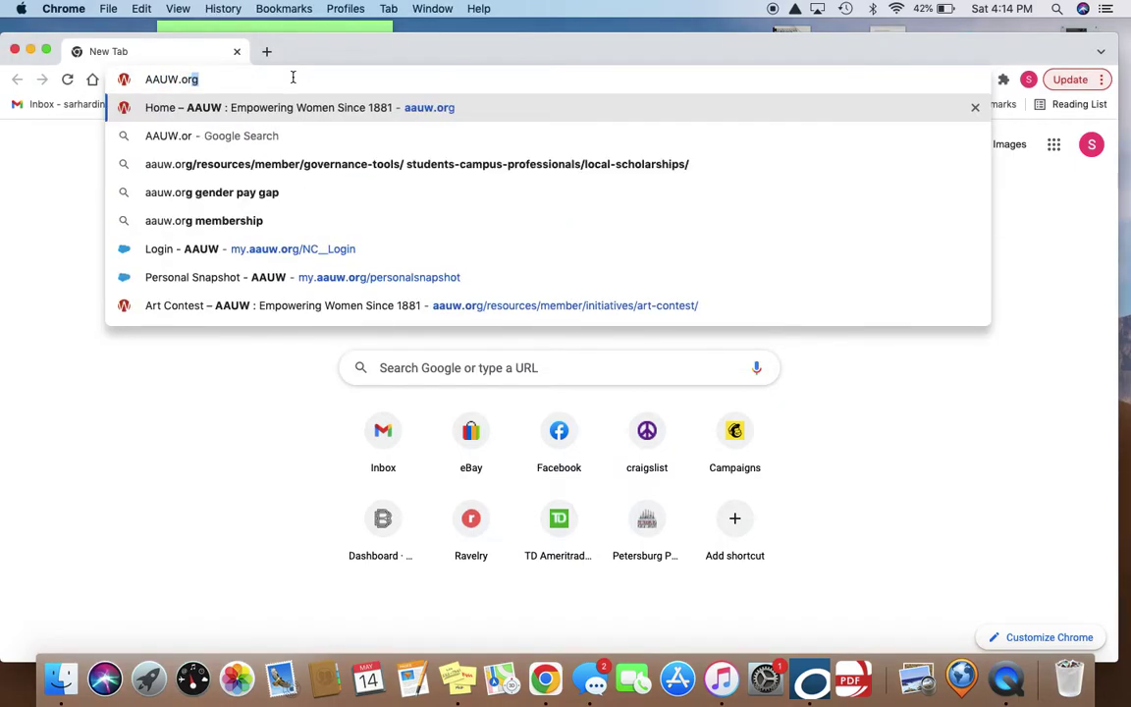
pyautogui.write('g')
pyautogui.press('Return')
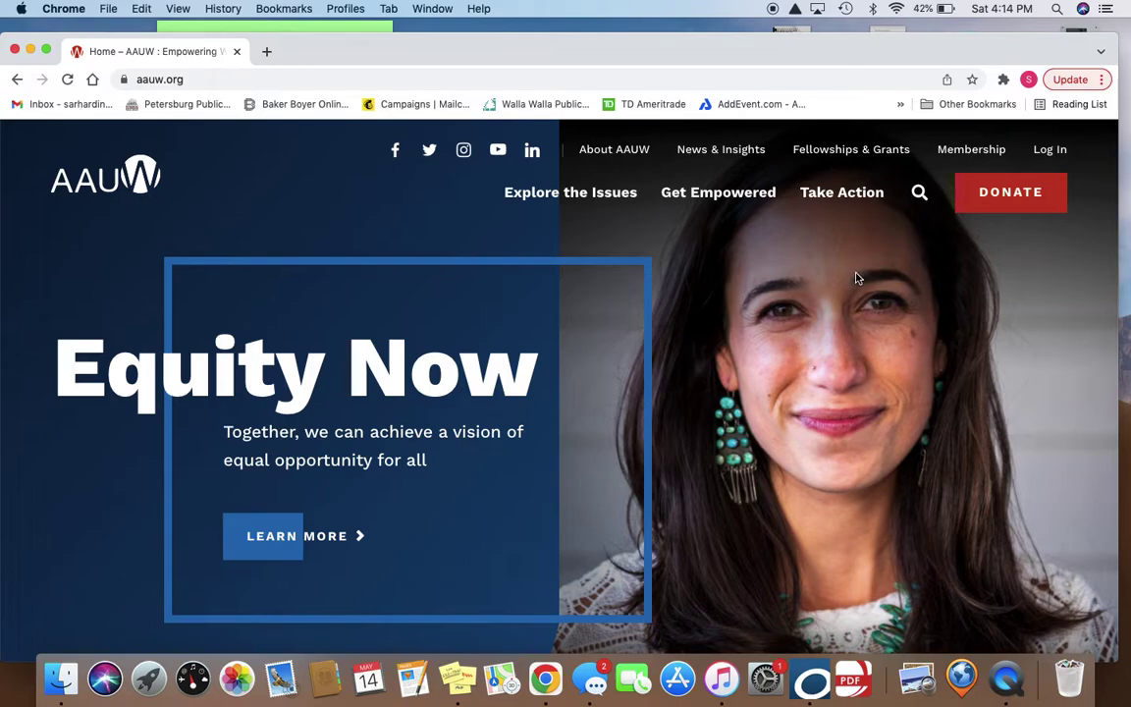
pyautogui.click(1044, 153)
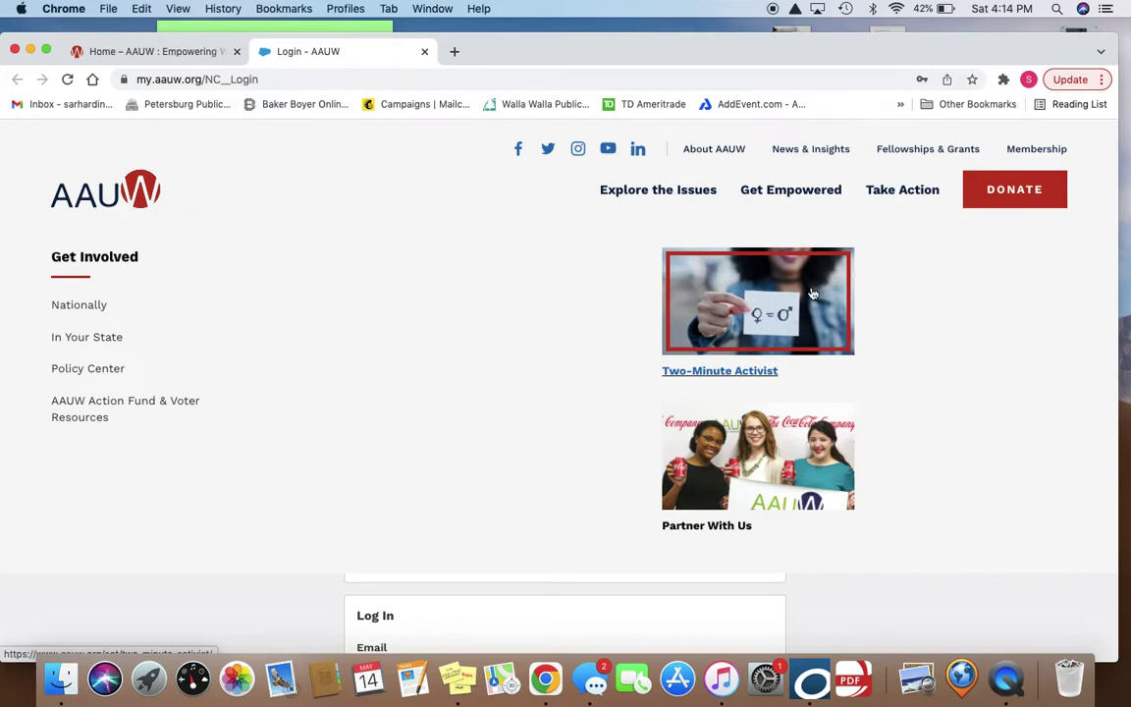
# Scroll down to the login form and follow the 'Don't have an account?' link.
pyautogui.scroll(-3, 570, 438)
pyautogui.scroll(-2, 530, 402)
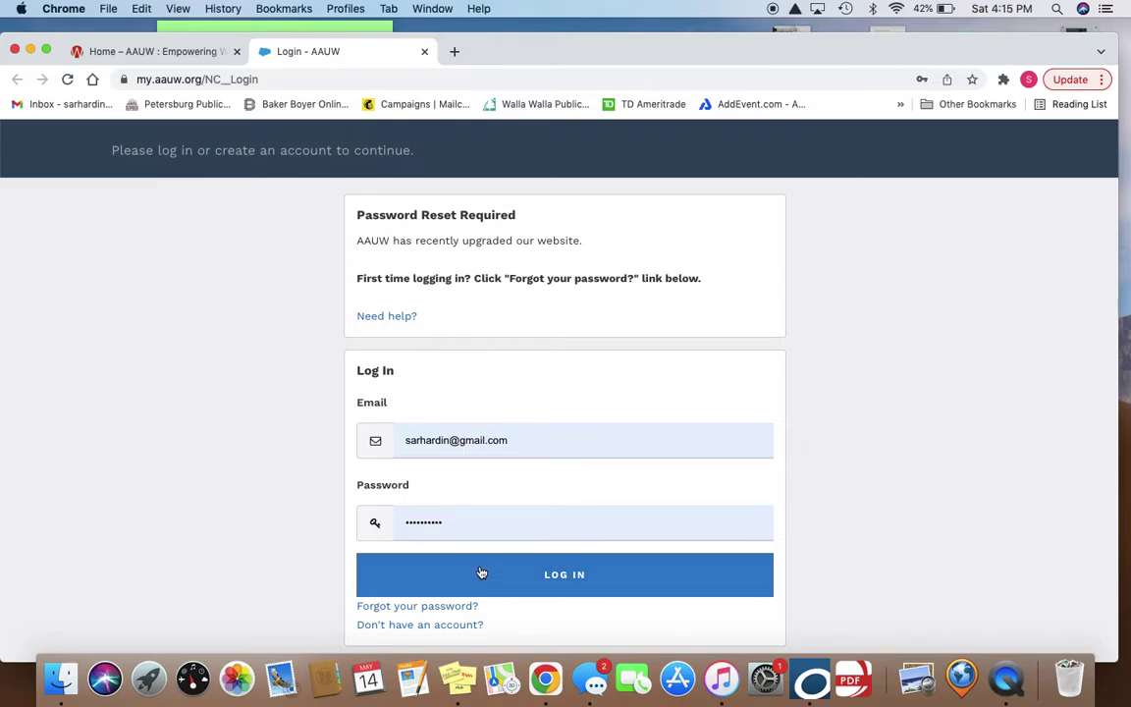
pyautogui.scroll(-1, 482, 572)
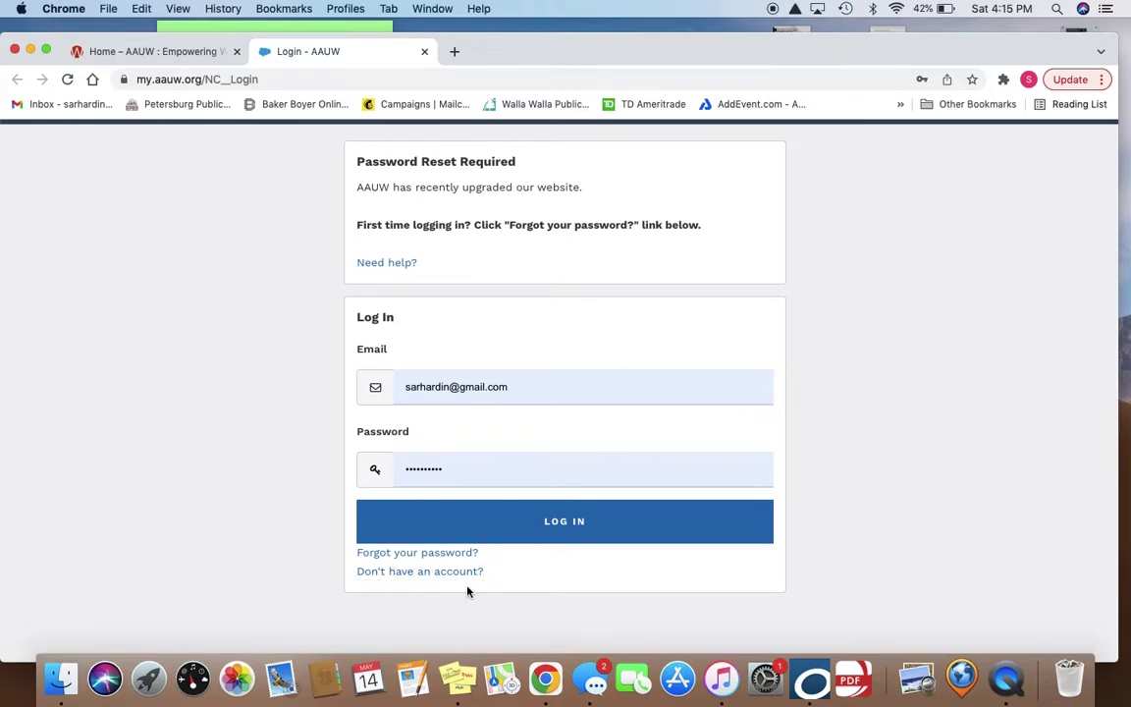
pyautogui.click(460, 577)
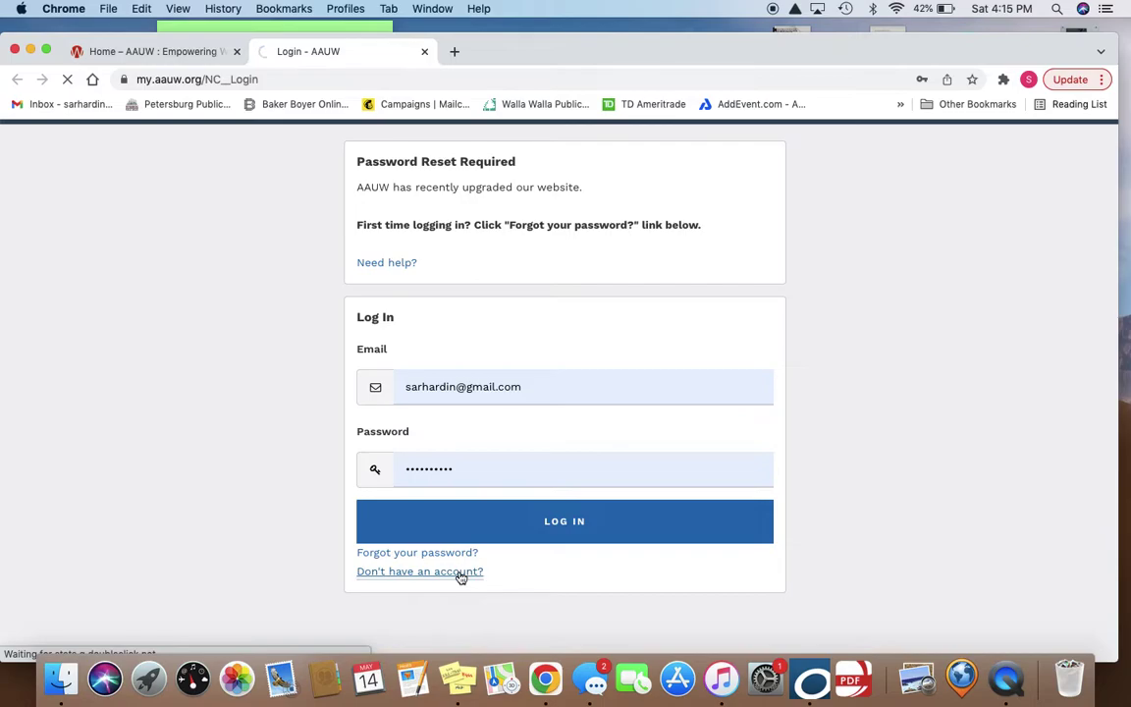
pyautogui.scroll(-1, 521, 419)
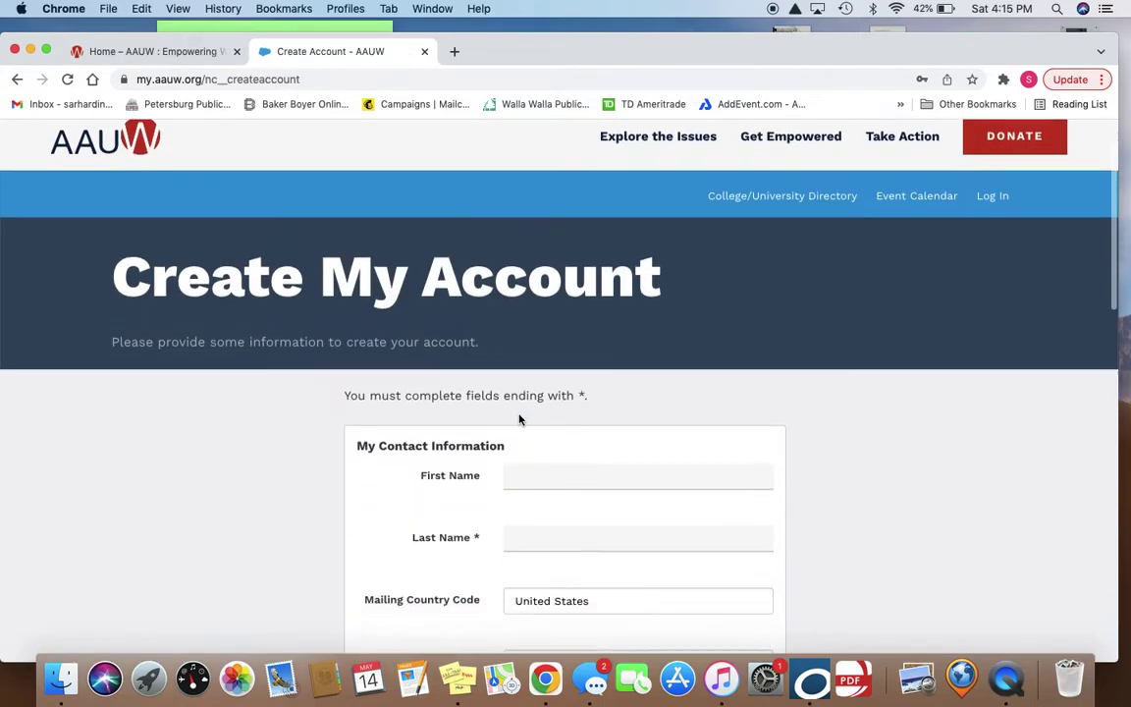
pyautogui.scroll(-2, 520, 419)
pyautogui.scroll(-2, 520, 419)
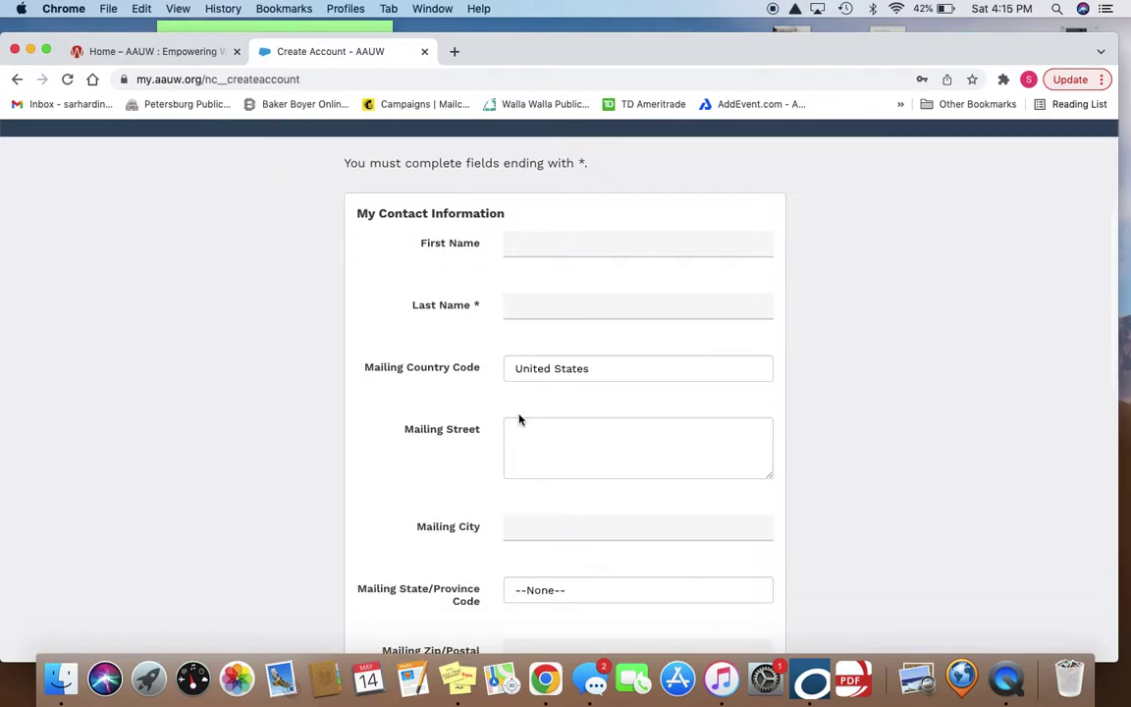
pyautogui.scroll(-2, 521, 419)
pyautogui.scroll(-1, 520, 419)
pyautogui.scroll(-2, 521, 420)
pyautogui.scroll(-2, 520, 419)
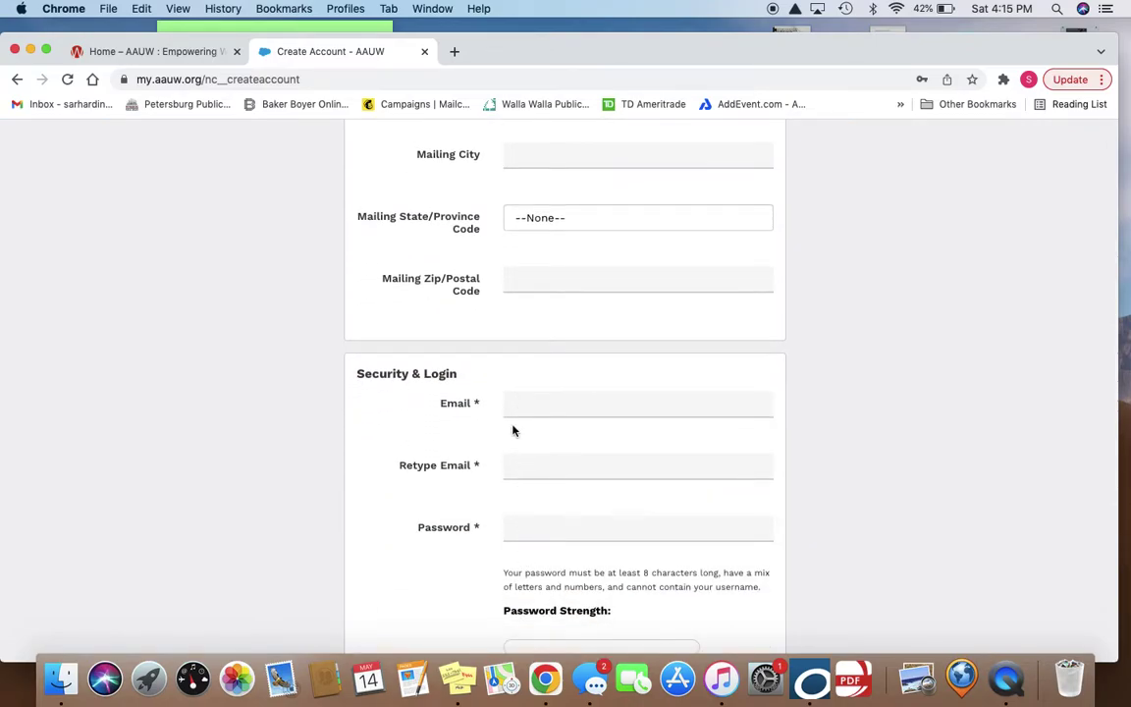
pyautogui.scroll(-2, 512, 431)
pyautogui.scroll(-1, 513, 430)
pyautogui.scroll(-1, 512, 430)
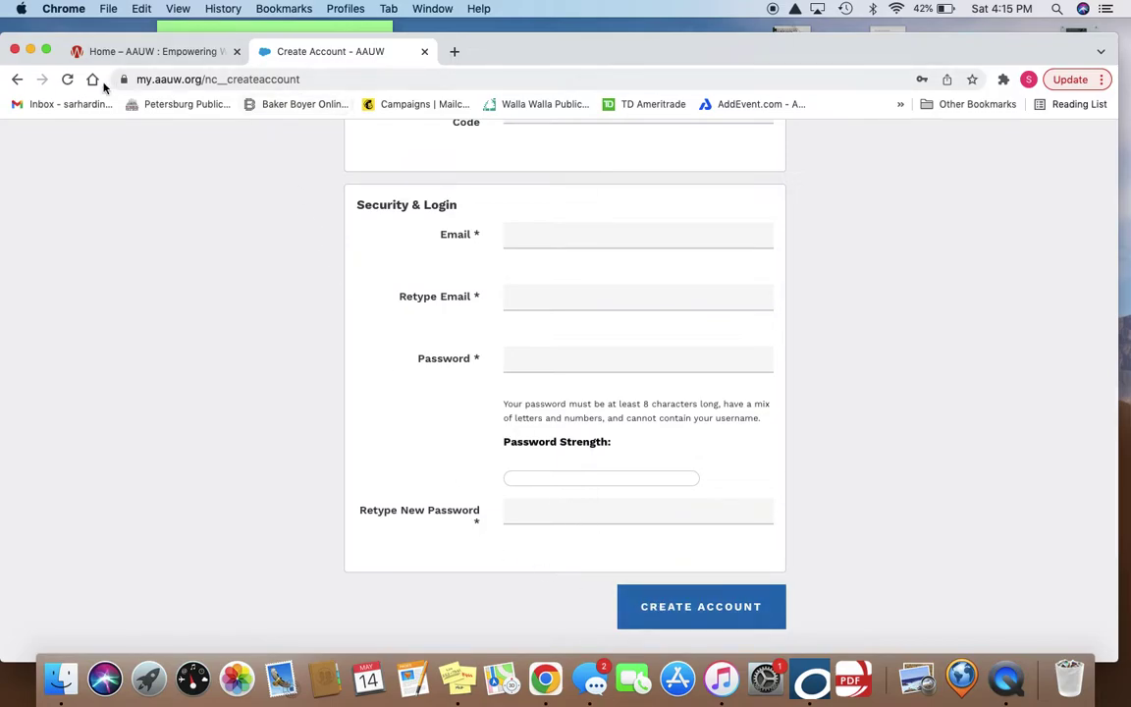
pyautogui.click(14, 77)
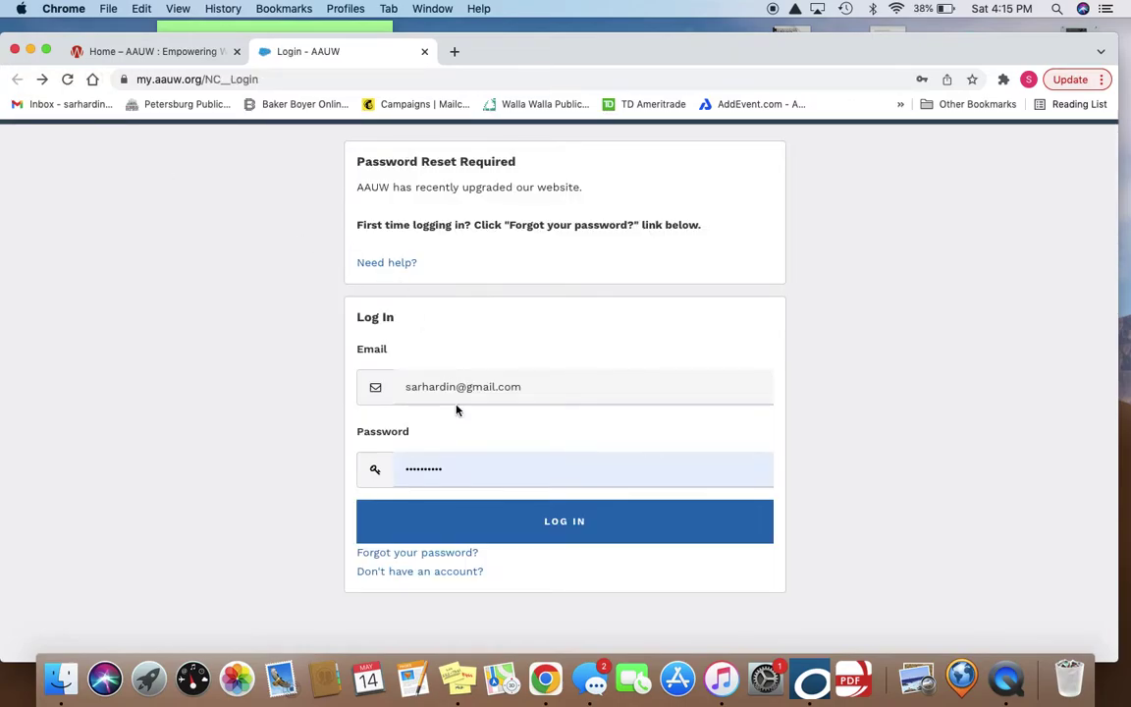
# Sign in and scroll the Personal Snapshot down to Branch and State Memberships.
pyautogui.click(537, 521)
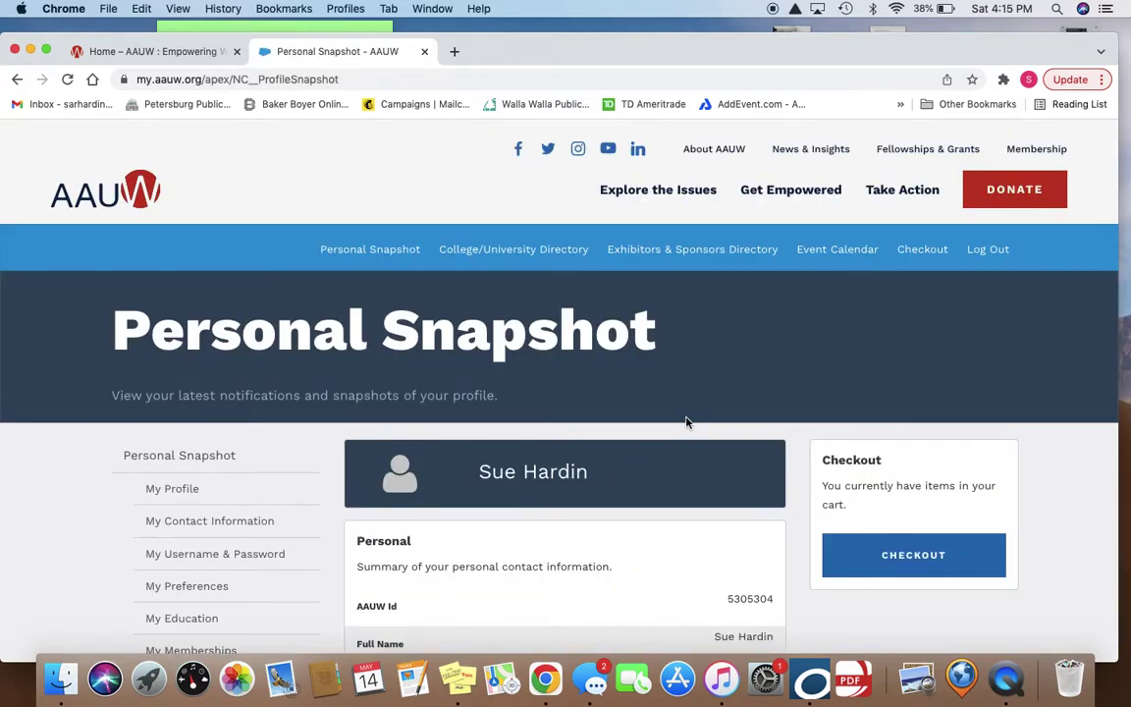
pyautogui.scroll(-3, 686, 422)
pyautogui.scroll(-3, 686, 422)
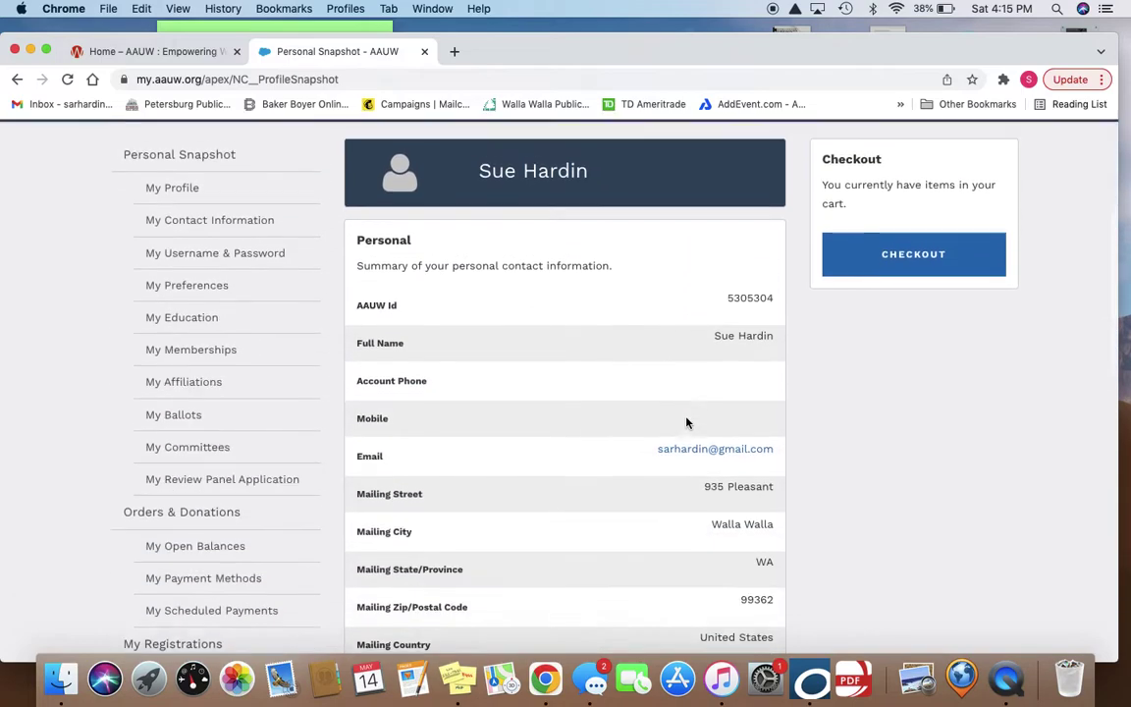
pyautogui.scroll(-3, 686, 422)
pyautogui.scroll(-3, 687, 422)
pyautogui.scroll(-2, 686, 422)
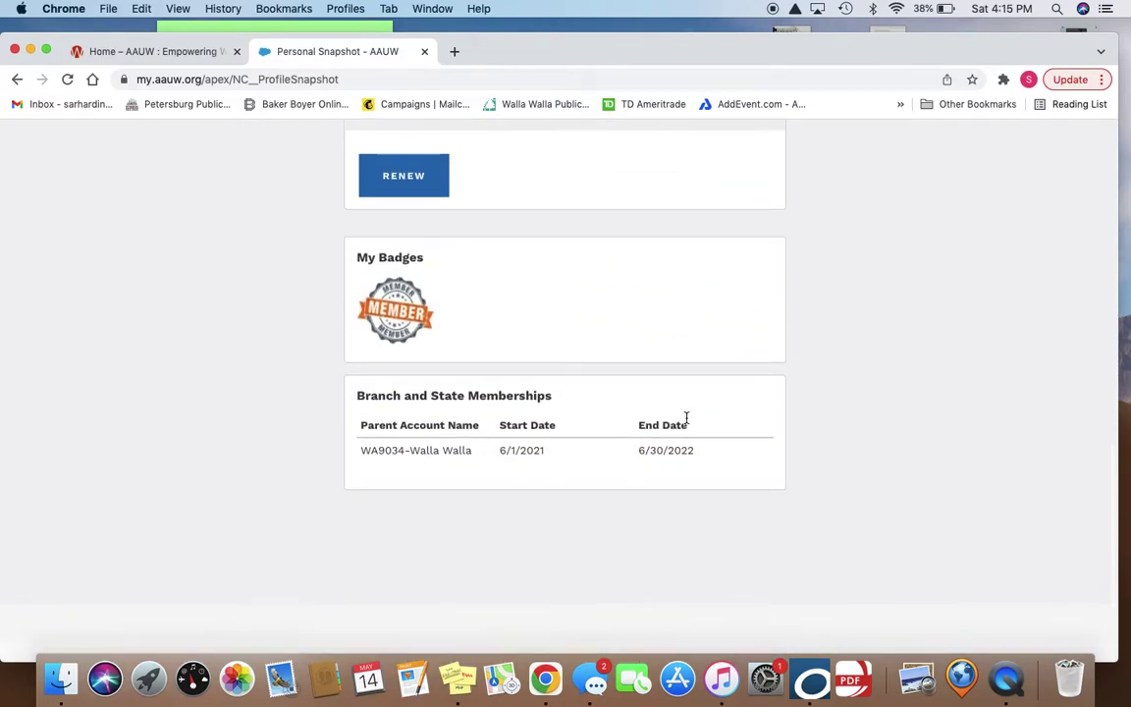
pyautogui.click(393, 178)
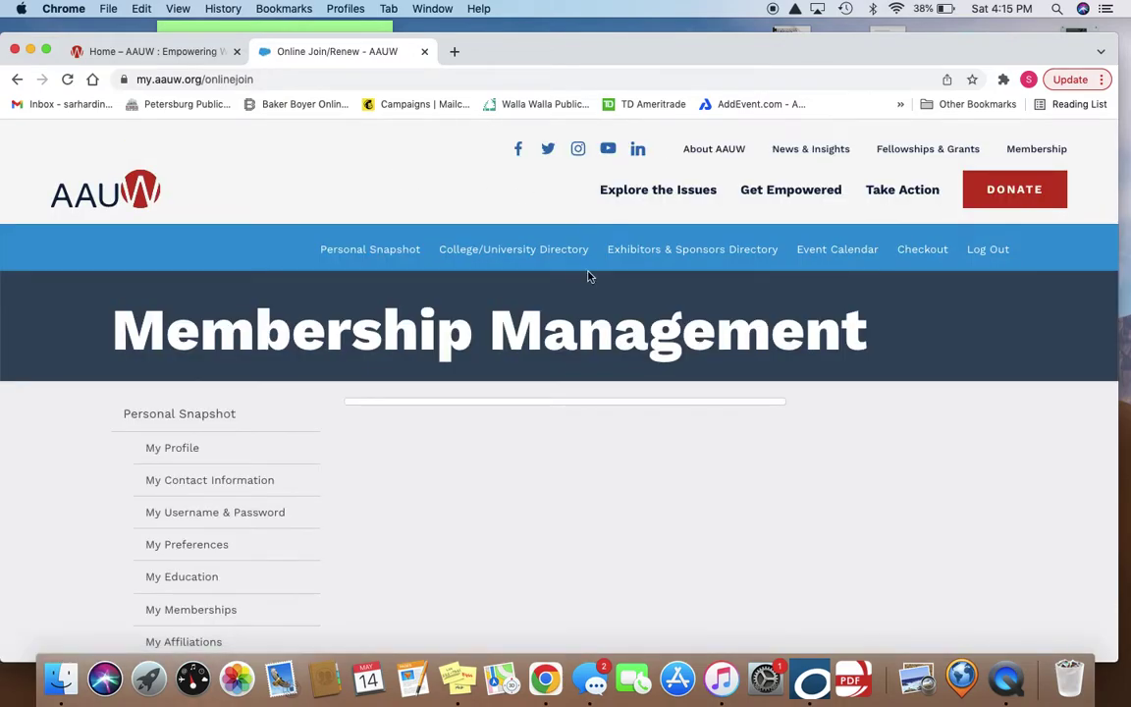
# Confirm the contact details, the Colorado College degree and its degree record.
pyautogui.scroll(-3, 589, 277)
pyautogui.scroll(-3, 589, 277)
pyautogui.scroll(-2, 589, 277)
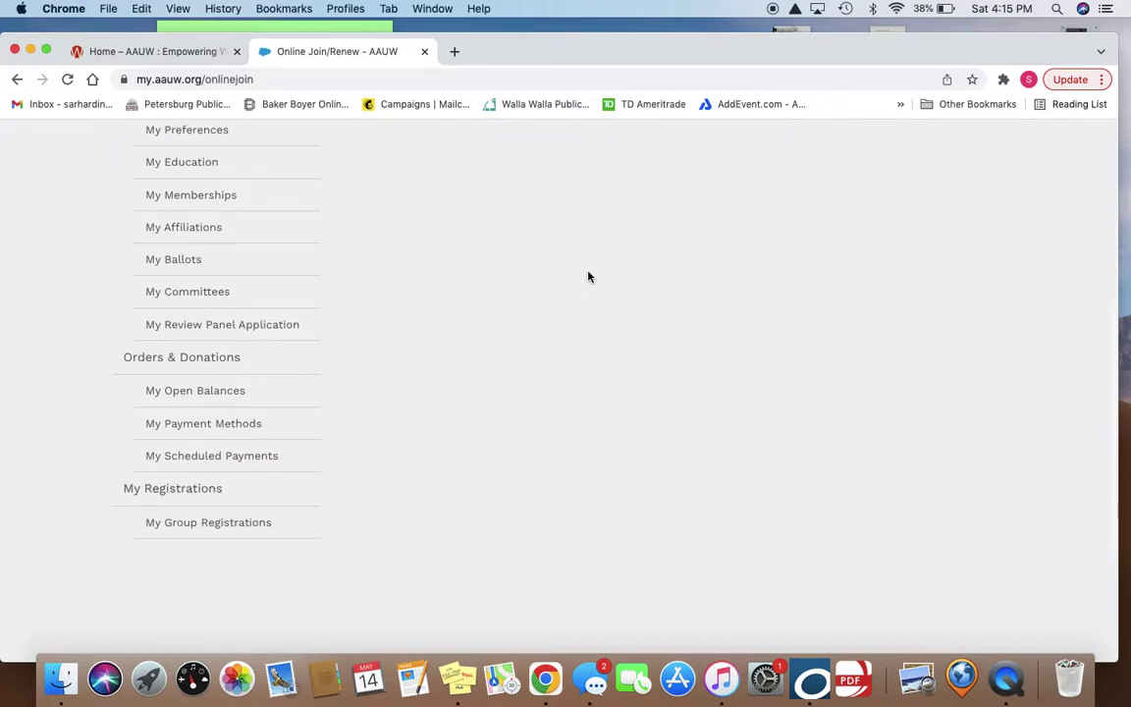
pyautogui.scroll(-2, 589, 277)
pyautogui.scroll(-2, 589, 277)
pyautogui.scroll(-1, 589, 277)
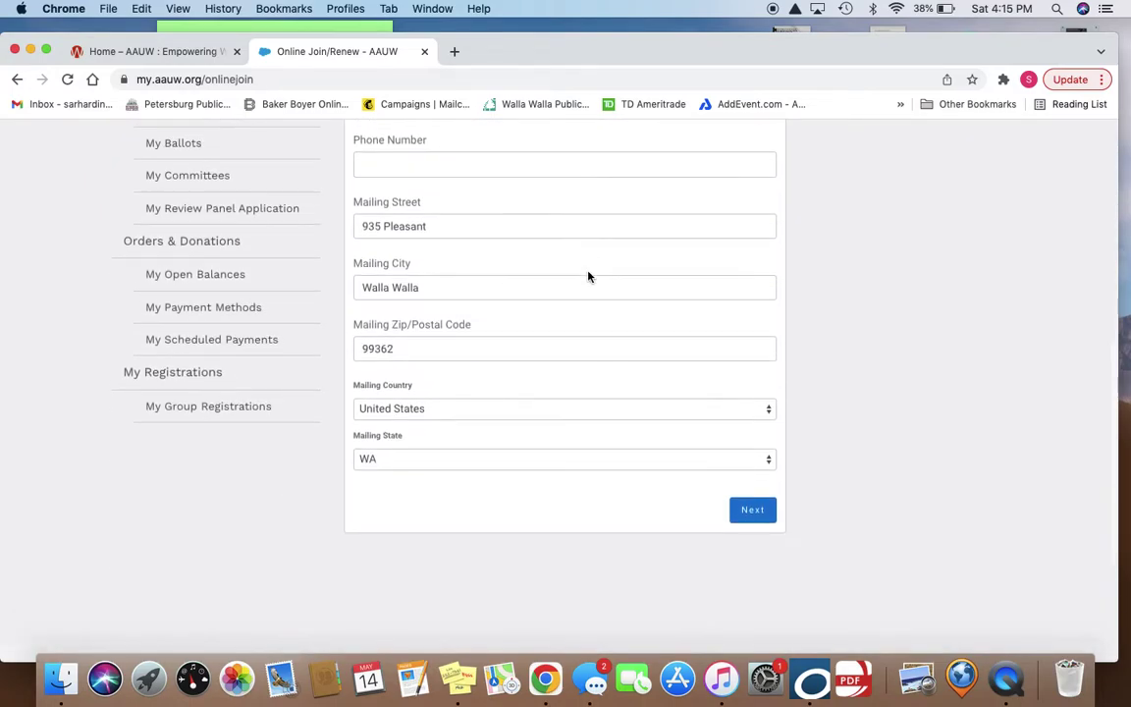
pyautogui.scroll(-1, 588, 277)
pyautogui.scroll(-1, 588, 275)
pyautogui.scroll(-1, 599, 285)
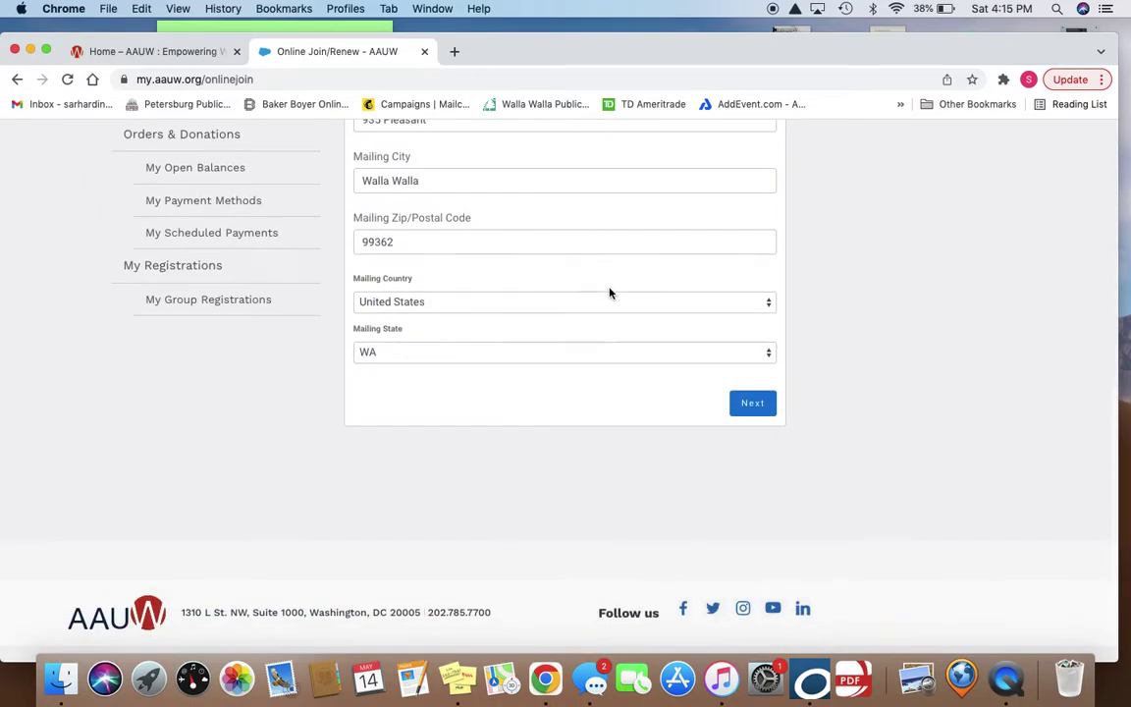
pyautogui.click(753, 405)
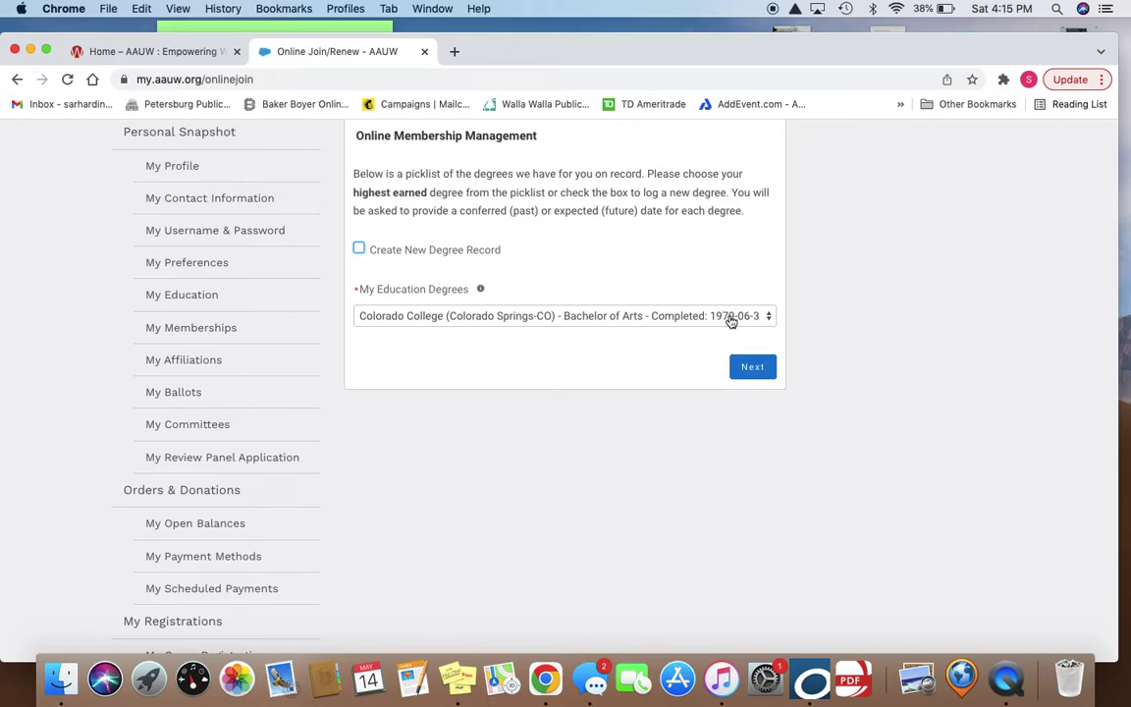
pyautogui.click(753, 368)
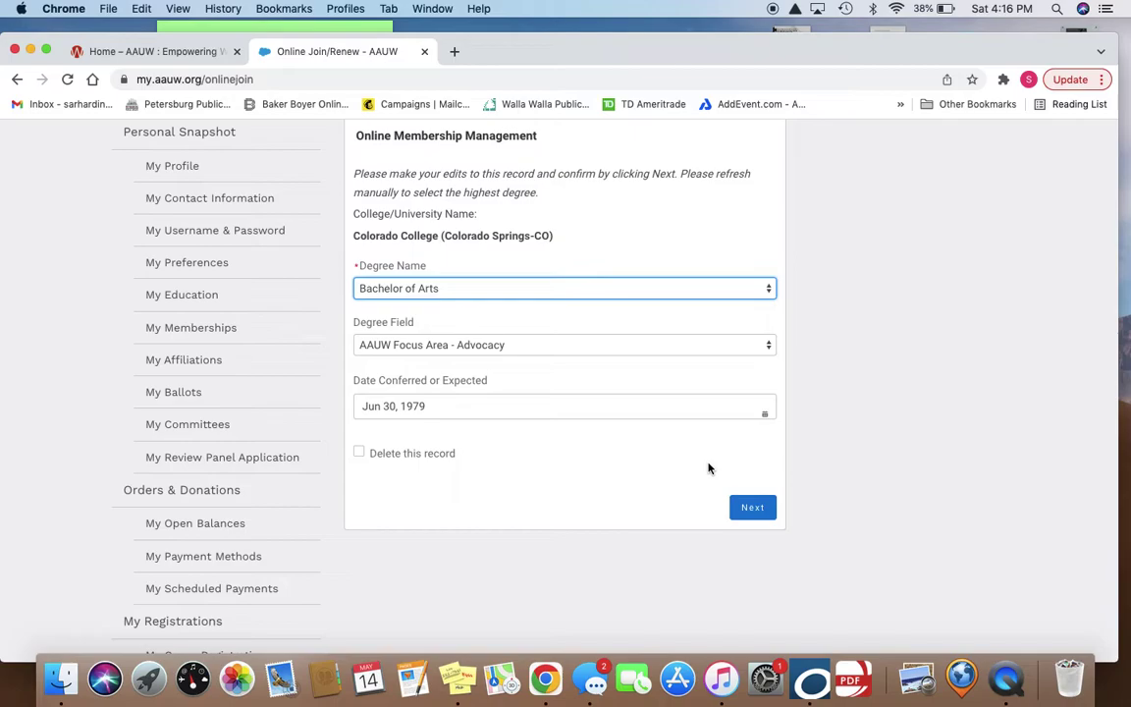
pyautogui.click(752, 510)
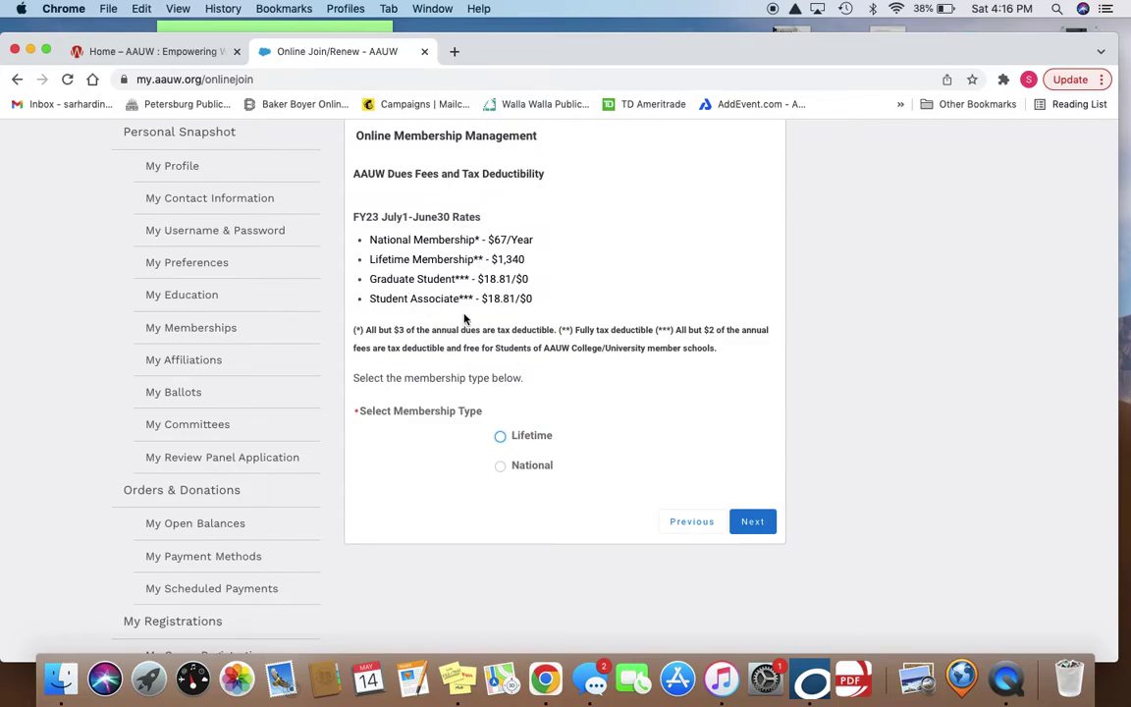
# Choose National as the membership type and continue.
pyautogui.click(501, 467)
pyautogui.click(752, 523)
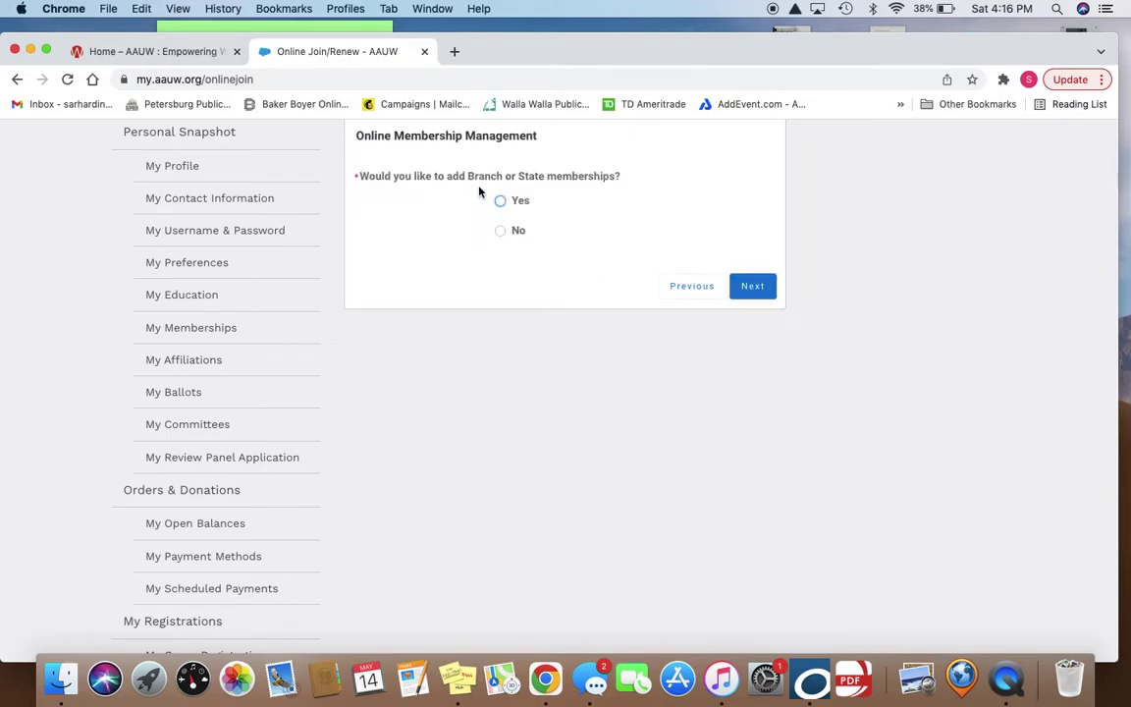
# Answer Yes to extra memberships and select WA9034-Walla Walla Branch Dues from the branch list.
pyautogui.click(500, 201)
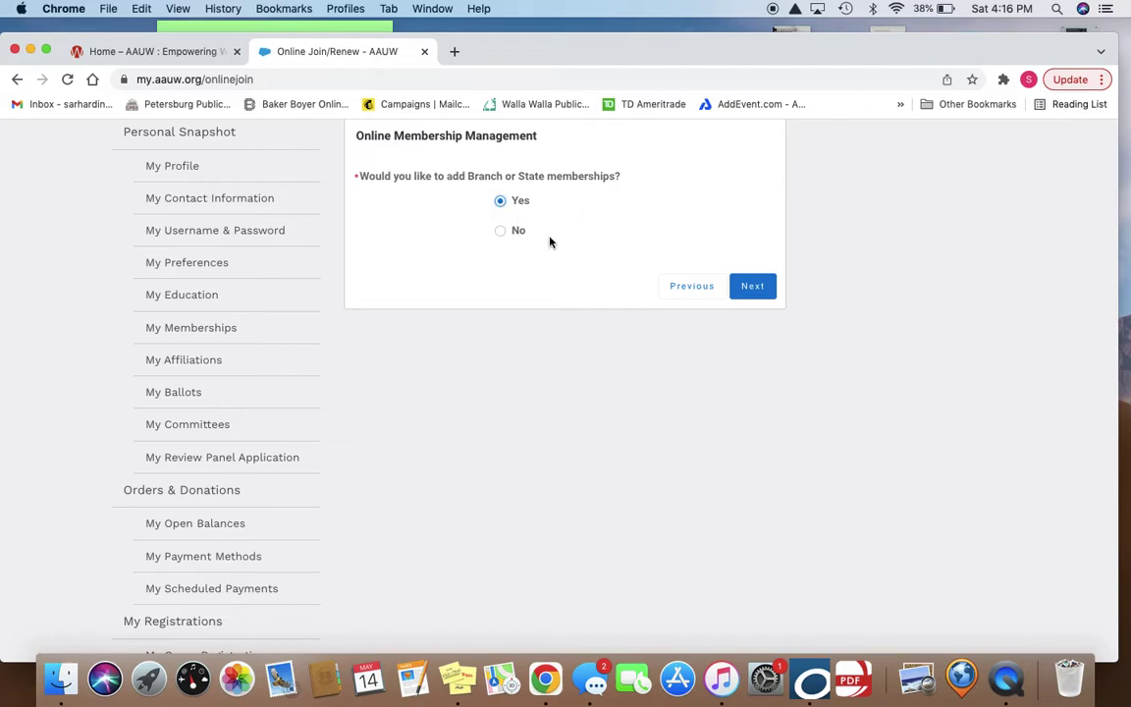
pyautogui.click(751, 287)
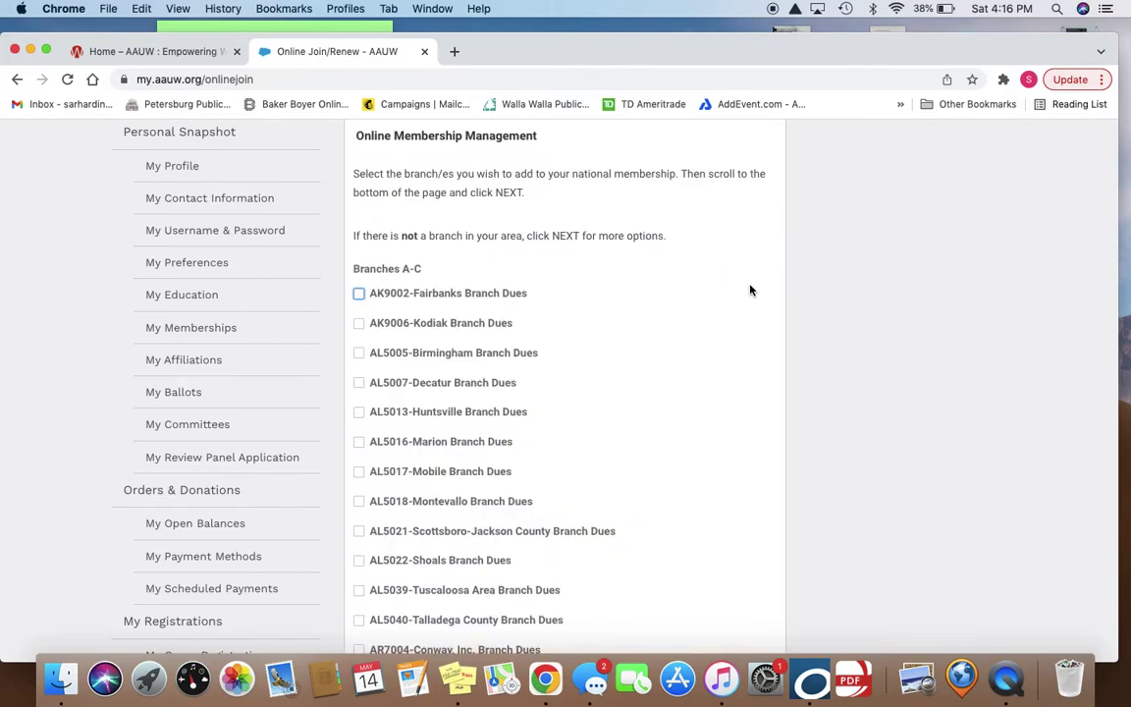
pyautogui.scroll(-5, 570, 442)
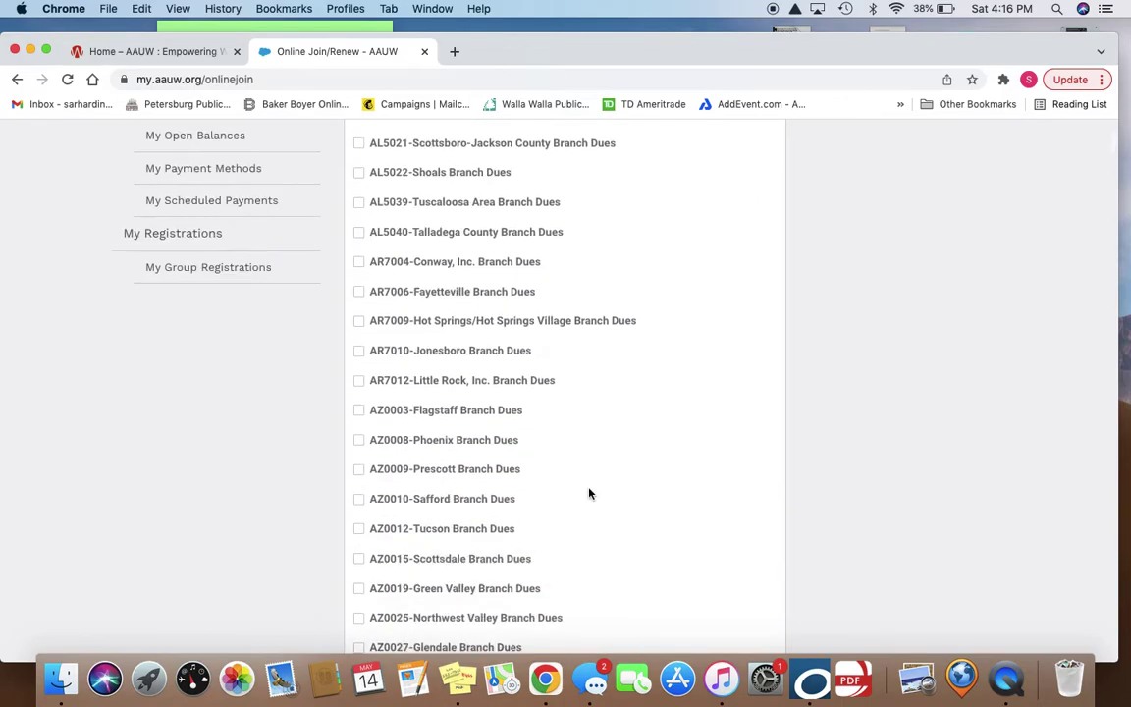
pyautogui.scroll(-10, 589, 493)
pyautogui.scroll(-10, 589, 493)
pyautogui.scroll(-10, 589, 493)
pyautogui.scroll(-8, 530, 452)
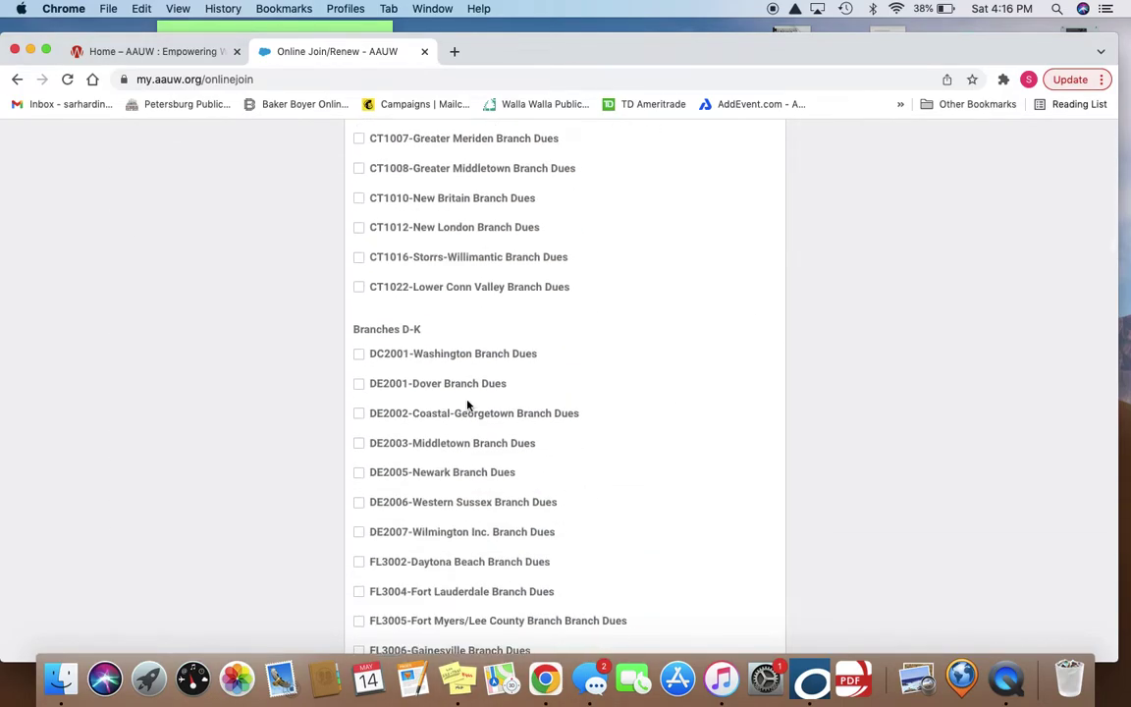
pyautogui.scroll(-10, 433, 467)
pyautogui.scroll(-10, 434, 467)
pyautogui.scroll(-10, 434, 468)
pyautogui.scroll(-10, 434, 468)
pyautogui.scroll(-10, 434, 467)
pyautogui.scroll(-10, 434, 467)
pyautogui.scroll(-10, 434, 467)
pyautogui.scroll(-10, 434, 468)
pyautogui.scroll(-10, 434, 467)
pyautogui.scroll(-10, 434, 467)
pyautogui.scroll(-10, 434, 468)
pyautogui.scroll(-10, 434, 468)
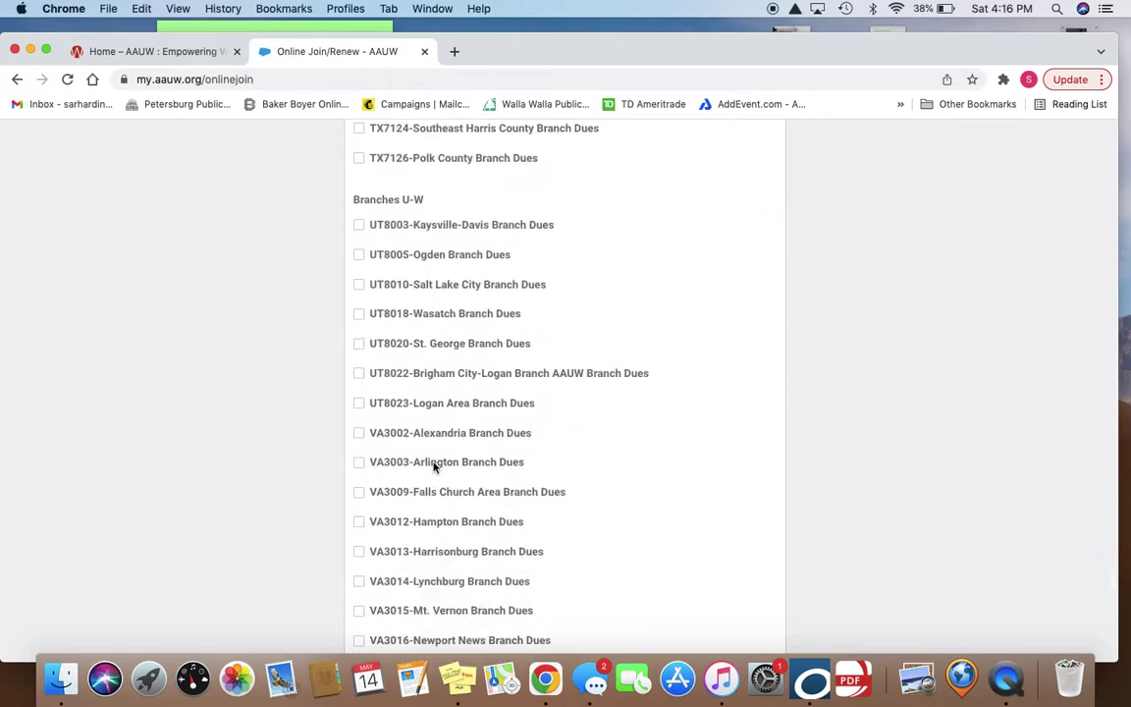
pyautogui.scroll(-10, 434, 467)
pyautogui.scroll(-10, 434, 467)
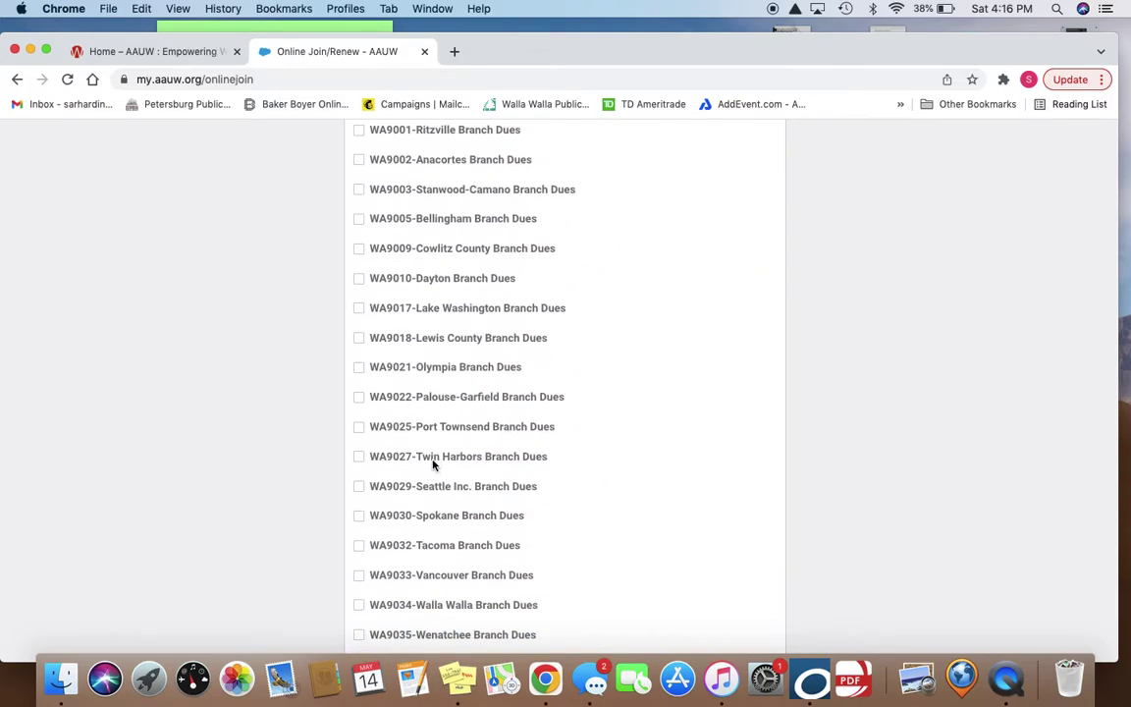
pyautogui.scroll(-2, 434, 465)
pyautogui.scroll(-2, 434, 465)
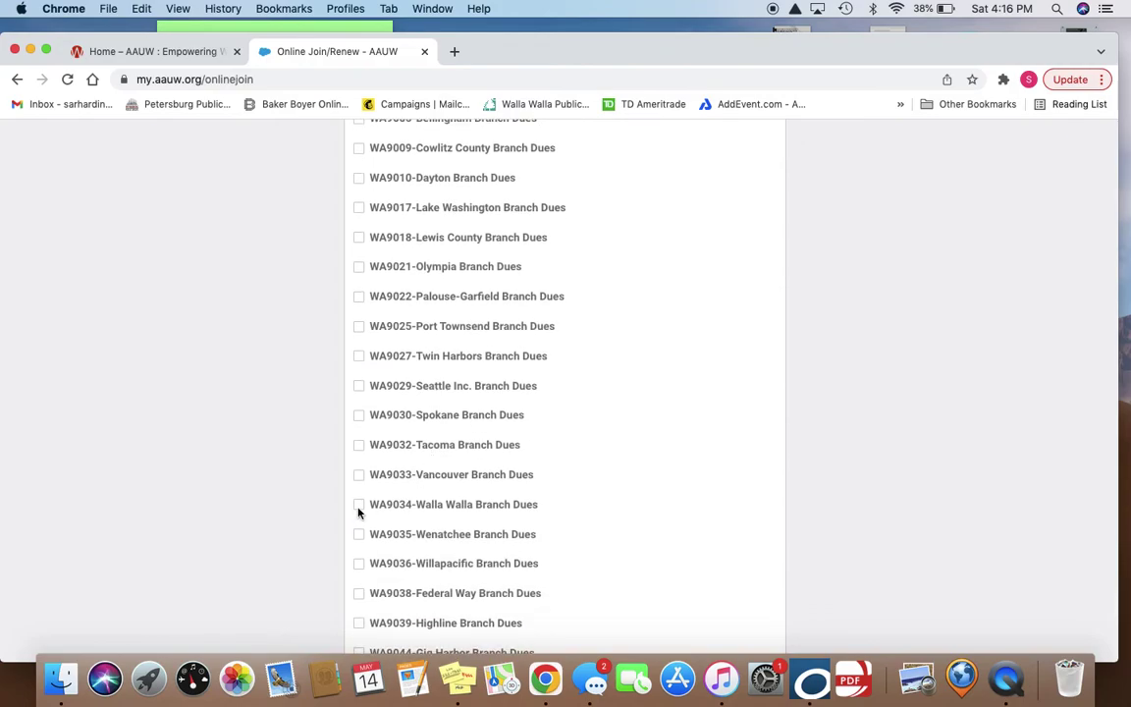
pyautogui.scroll(-1, 697, 490)
pyautogui.scroll(-6, 675, 490)
pyautogui.scroll(-8, 676, 489)
pyautogui.scroll(-5, 675, 490)
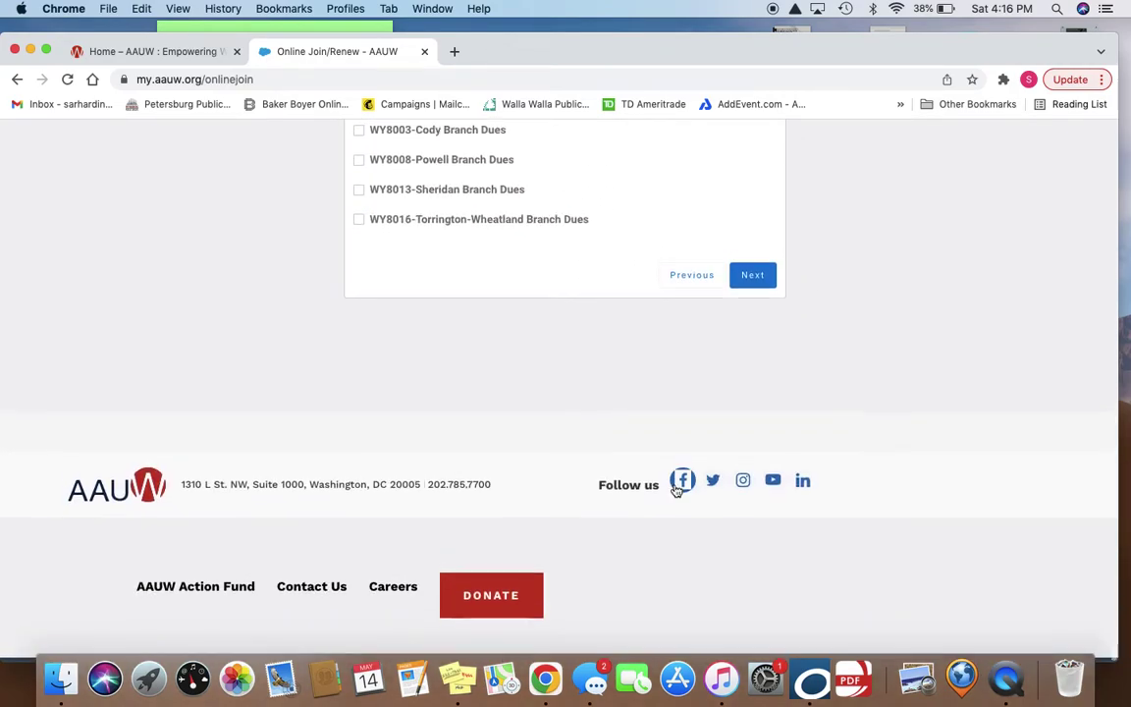
pyautogui.click(752, 283)
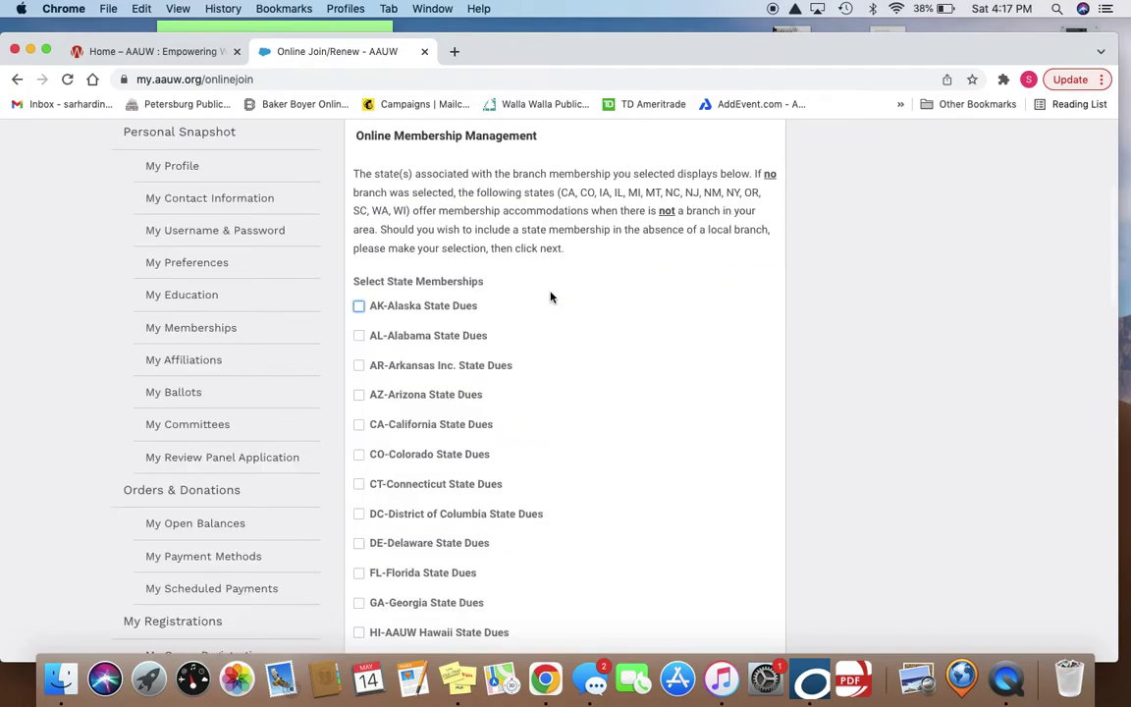
# Keep WA-Washington State Dues checked and pass the Greatest Need Fund question to checkout.
pyautogui.scroll(-3, 393, 336)
pyautogui.scroll(-5, 393, 336)
pyautogui.scroll(-3, 393, 335)
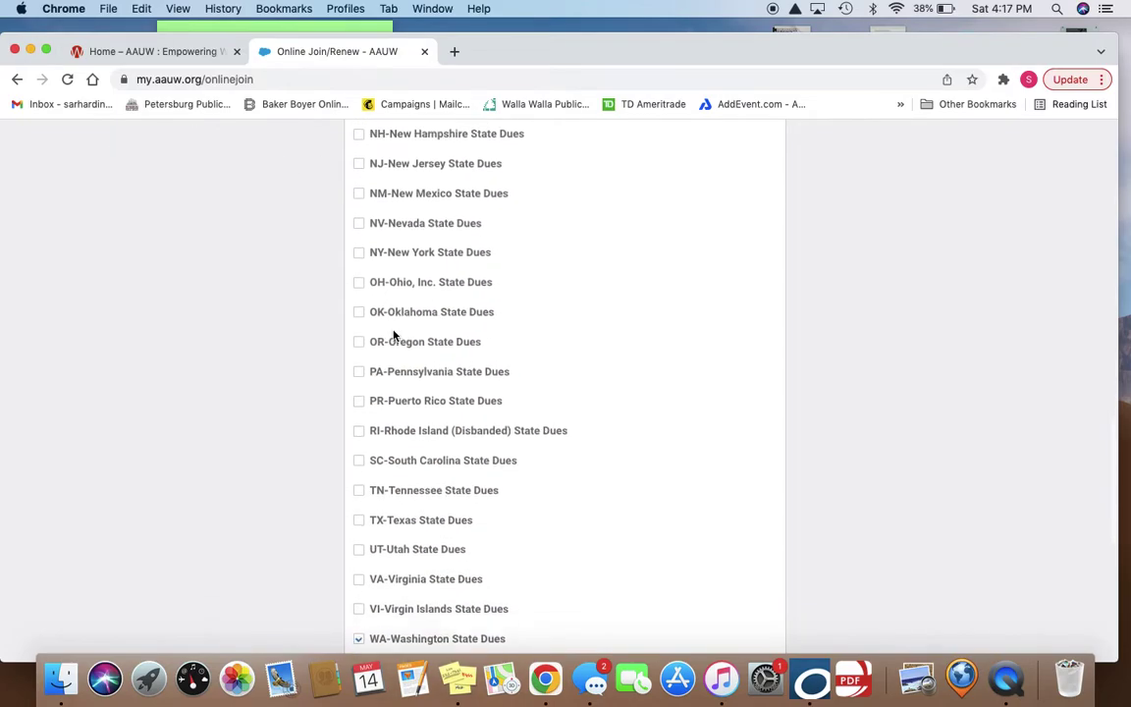
pyautogui.scroll(-2, 393, 336)
pyautogui.scroll(-2, 378, 343)
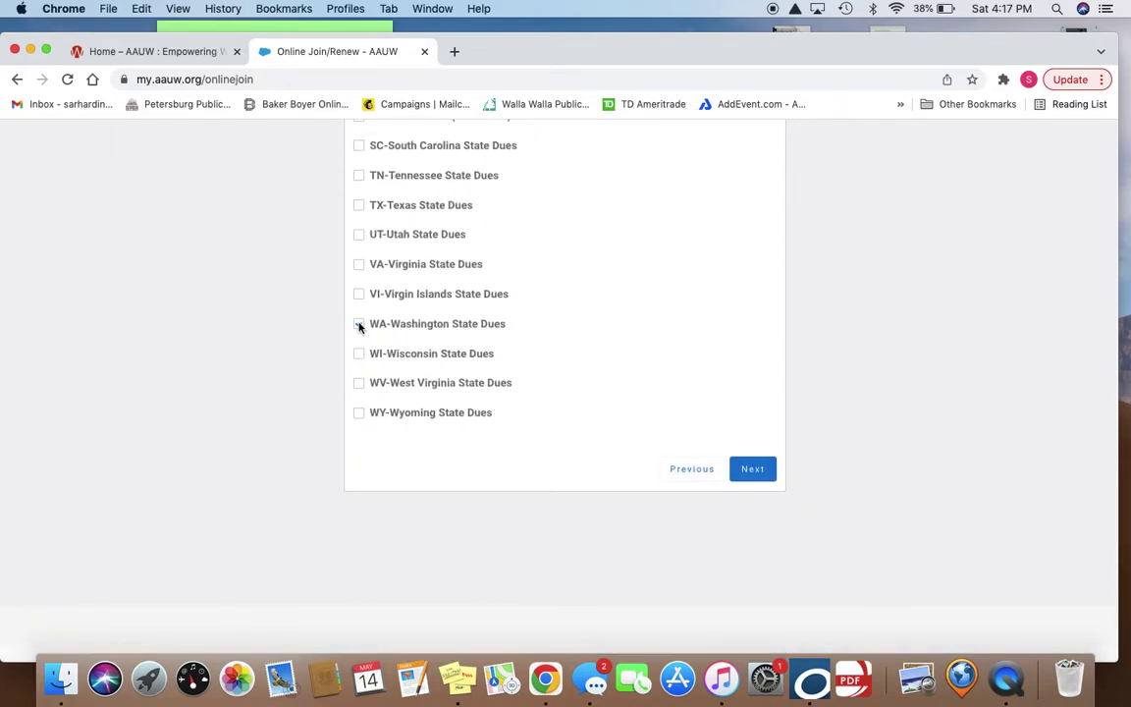
pyautogui.click(746, 468)
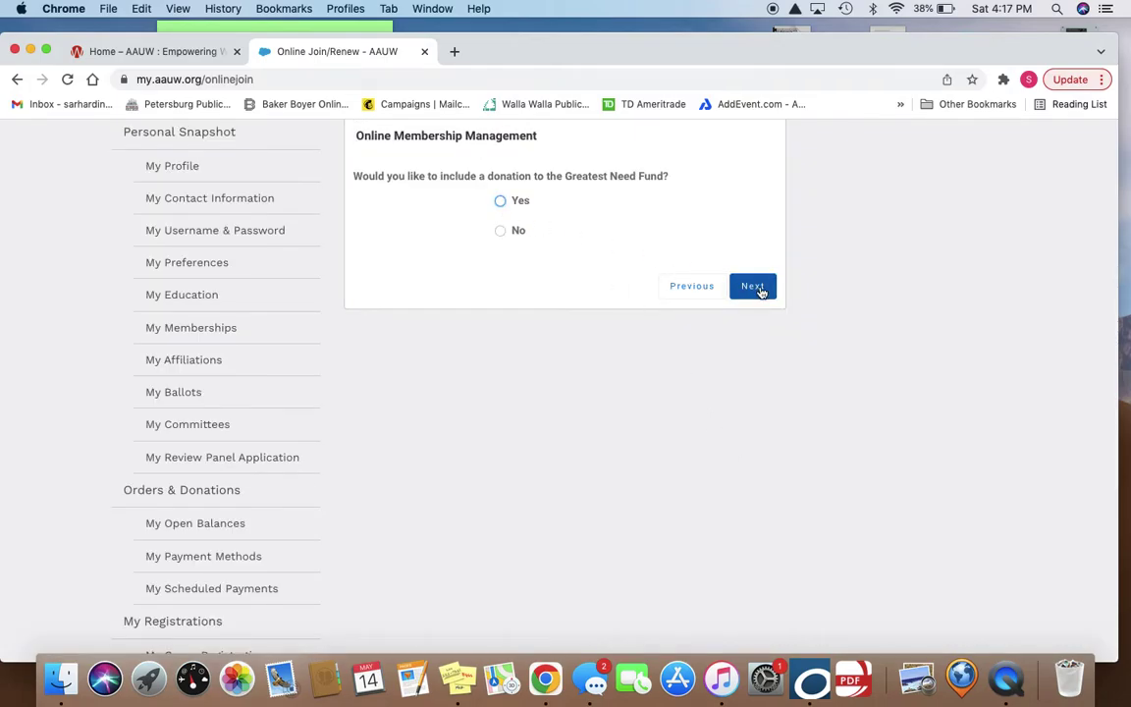
pyautogui.click(753, 287)
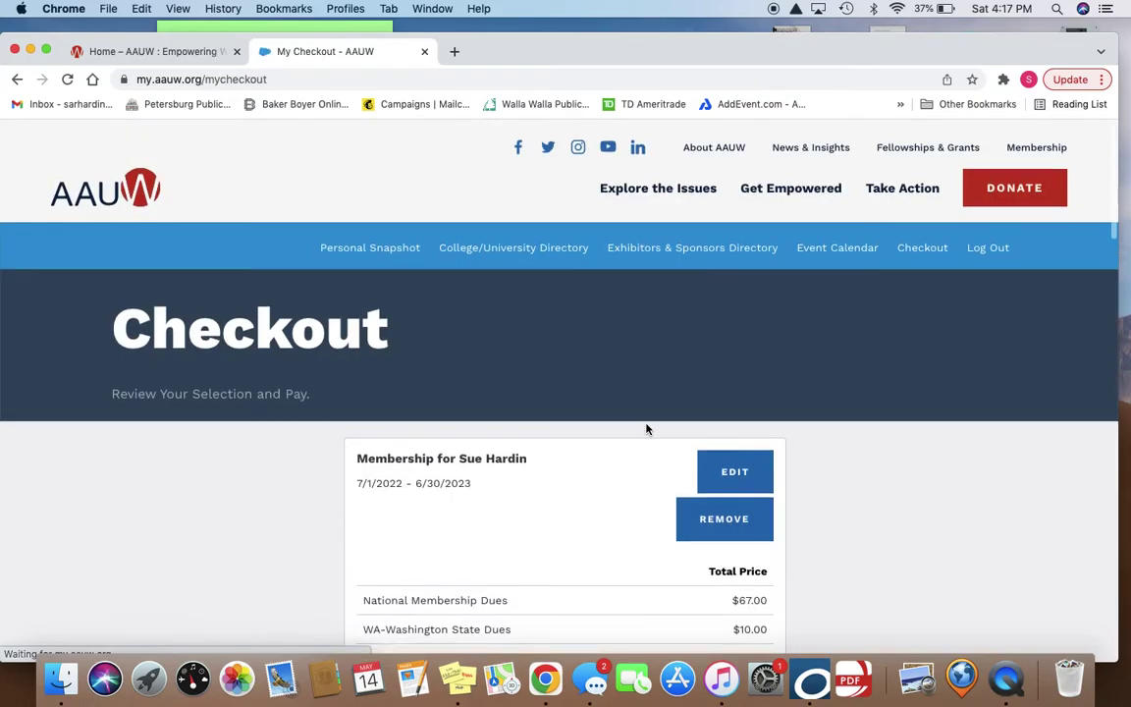
pyautogui.scroll(-3, 646, 429)
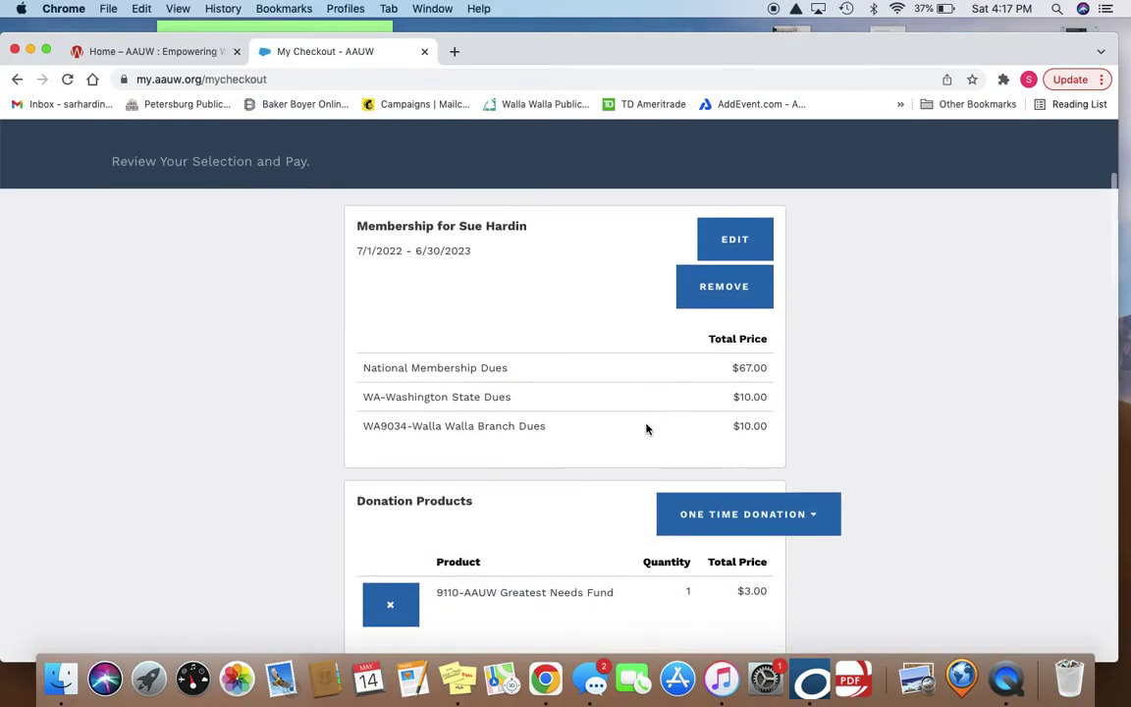
pyautogui.scroll(-2, 646, 429)
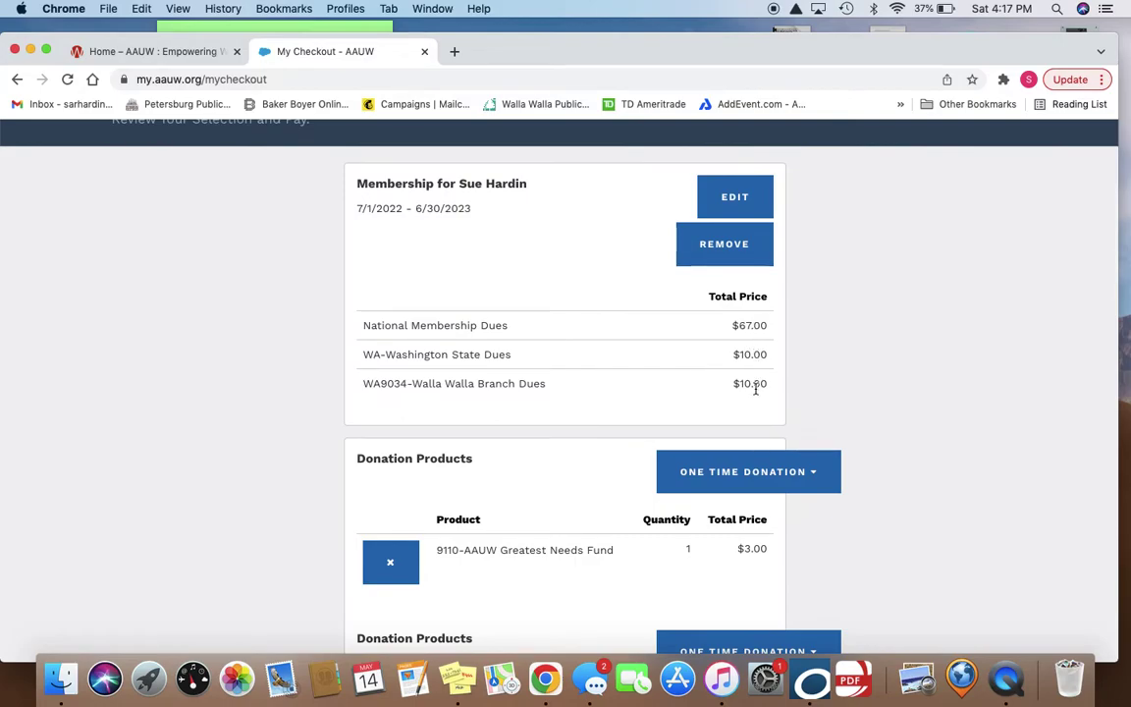
pyautogui.scroll(-4, 755, 390)
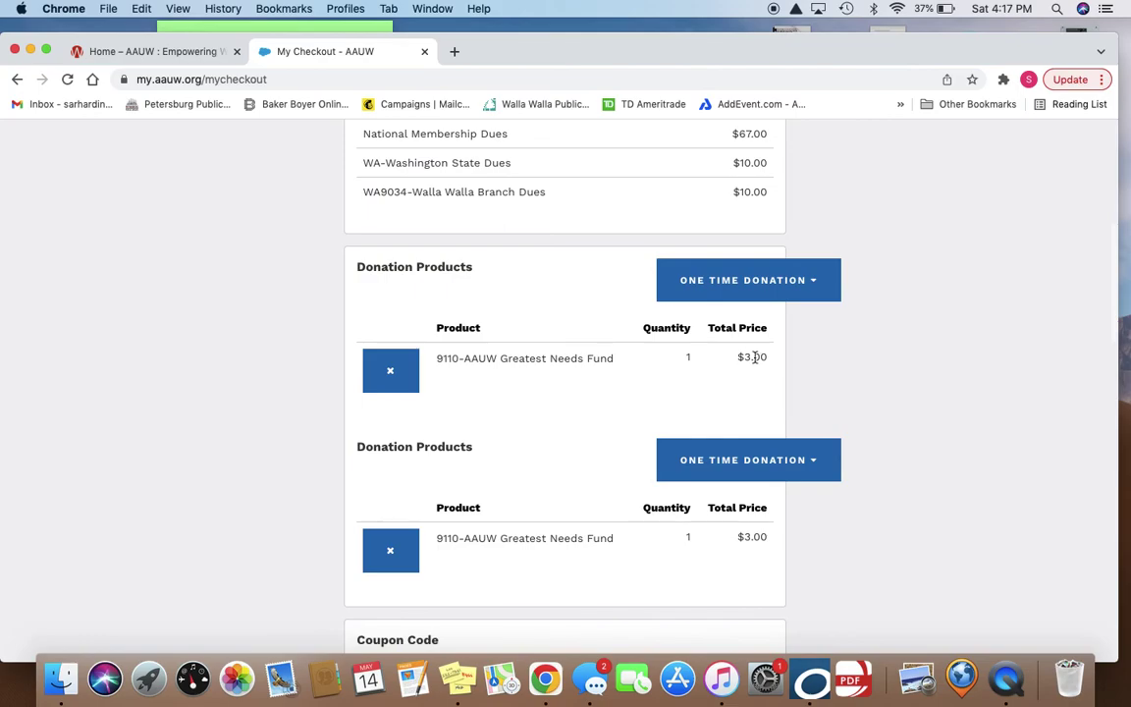
pyautogui.scroll(-2, 732, 416)
pyautogui.scroll(-2, 732, 416)
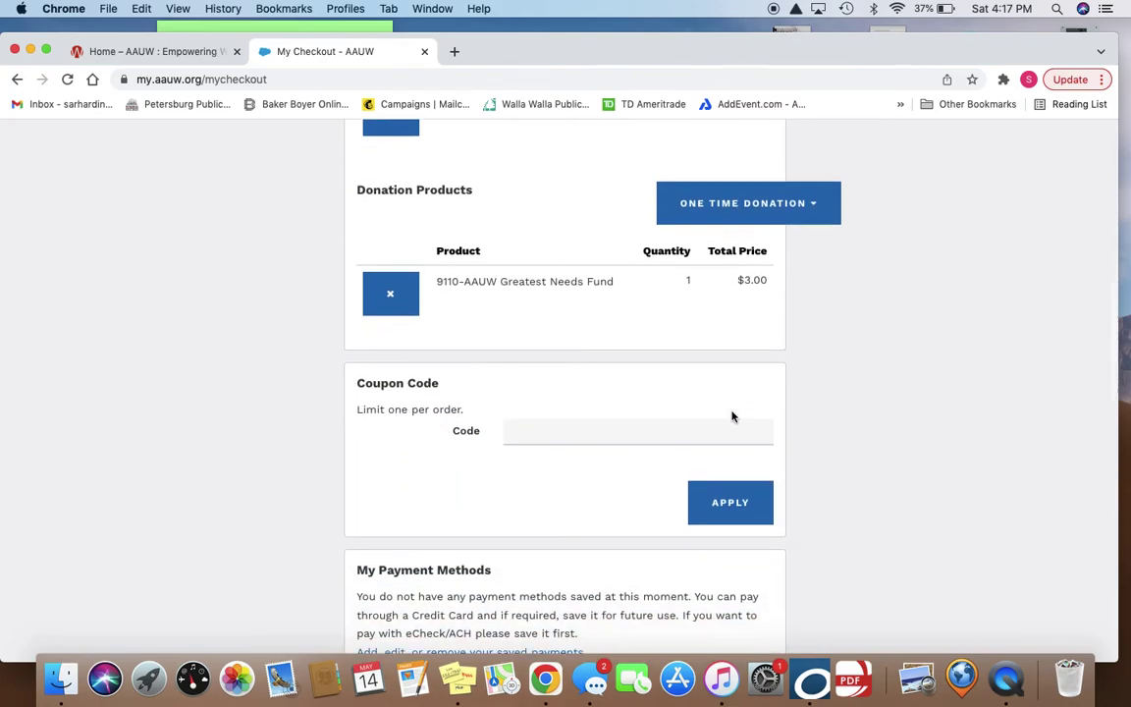
pyautogui.scroll(-2, 732, 416)
pyautogui.scroll(-4, 733, 417)
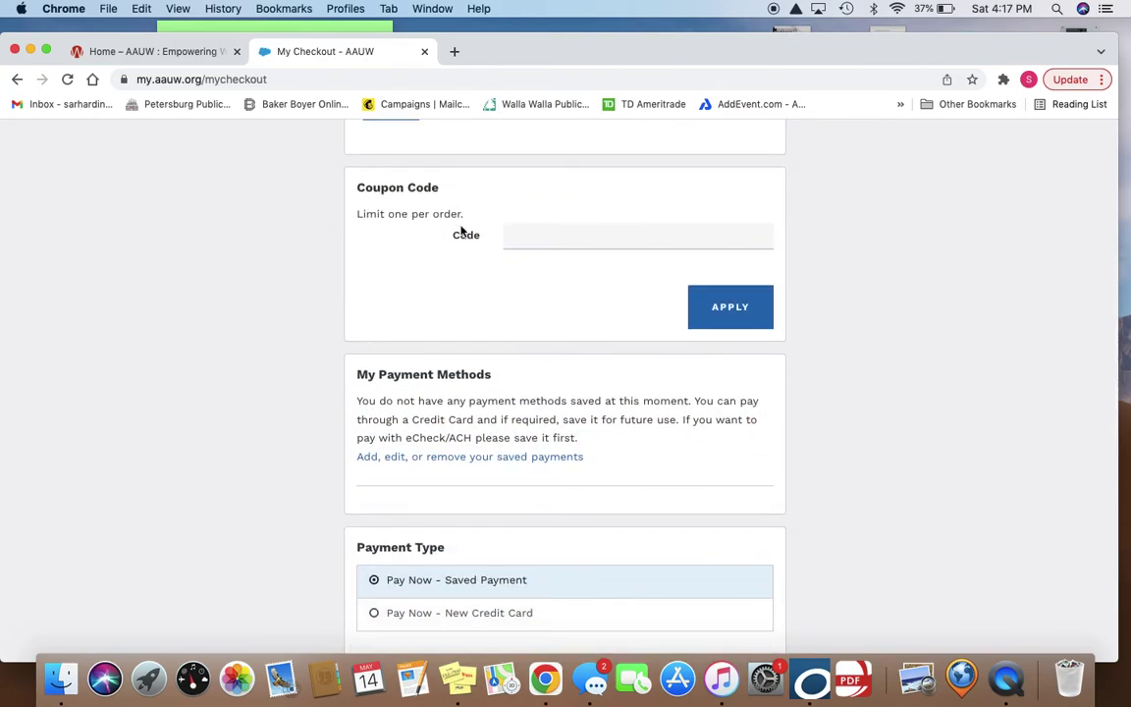
pyautogui.scroll(-1, 522, 381)
pyautogui.scroll(-4, 525, 389)
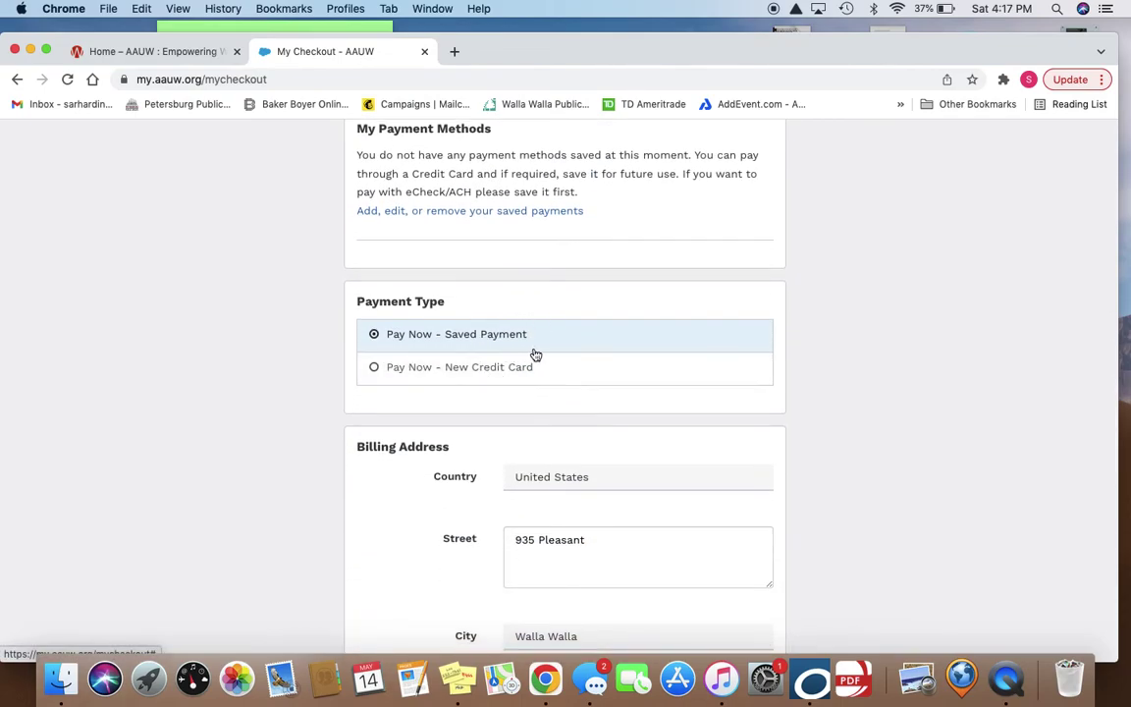
pyautogui.scroll(-1, 535, 355)
pyautogui.scroll(-4, 535, 352)
pyautogui.scroll(-4, 534, 346)
pyautogui.scroll(-4, 535, 352)
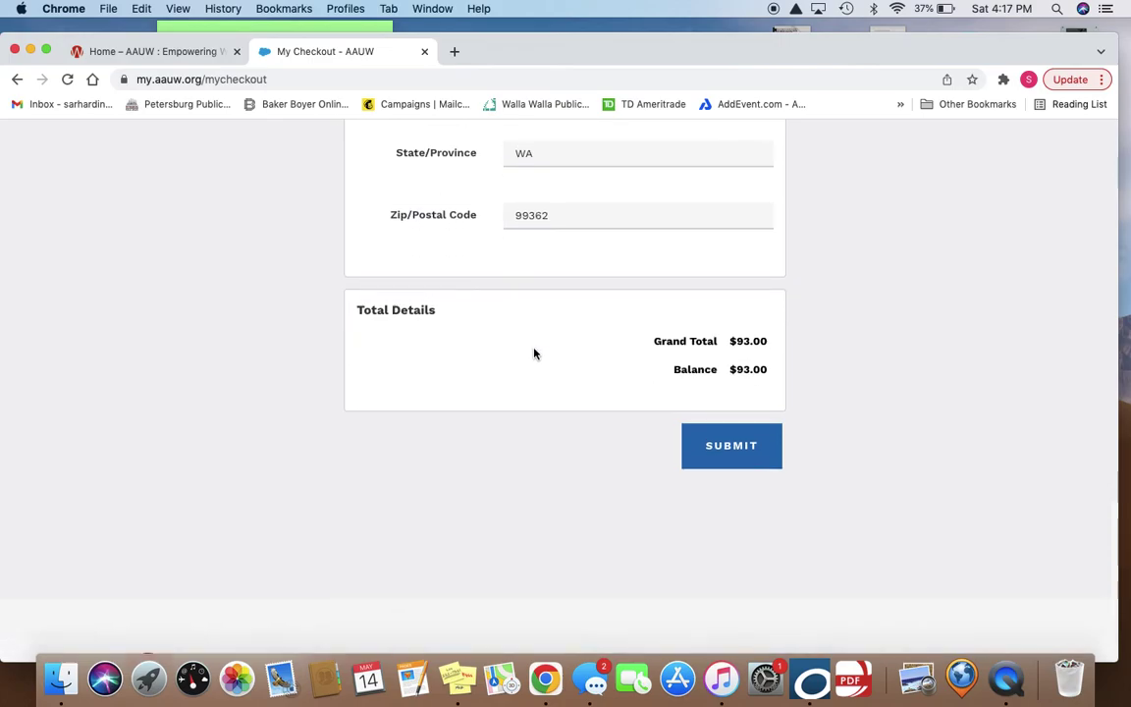